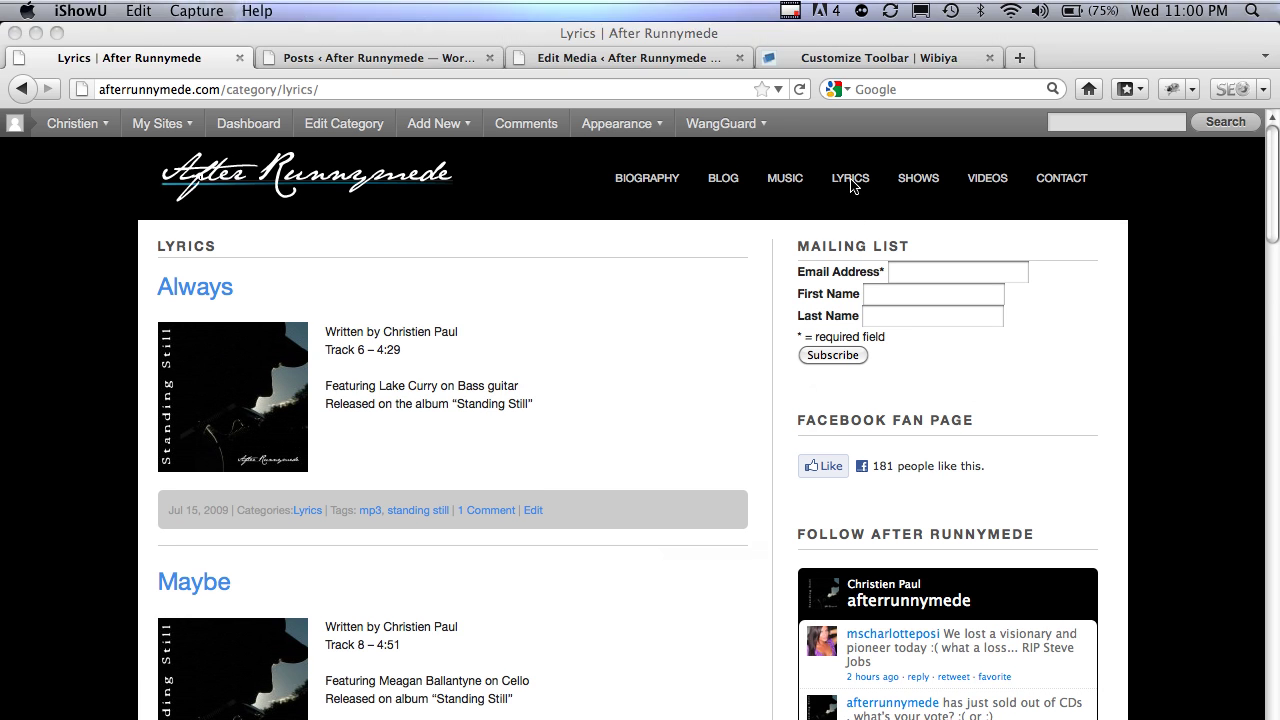
- Reload the site's Lyrics listing and scroll through its entries
left_click(866, 190)
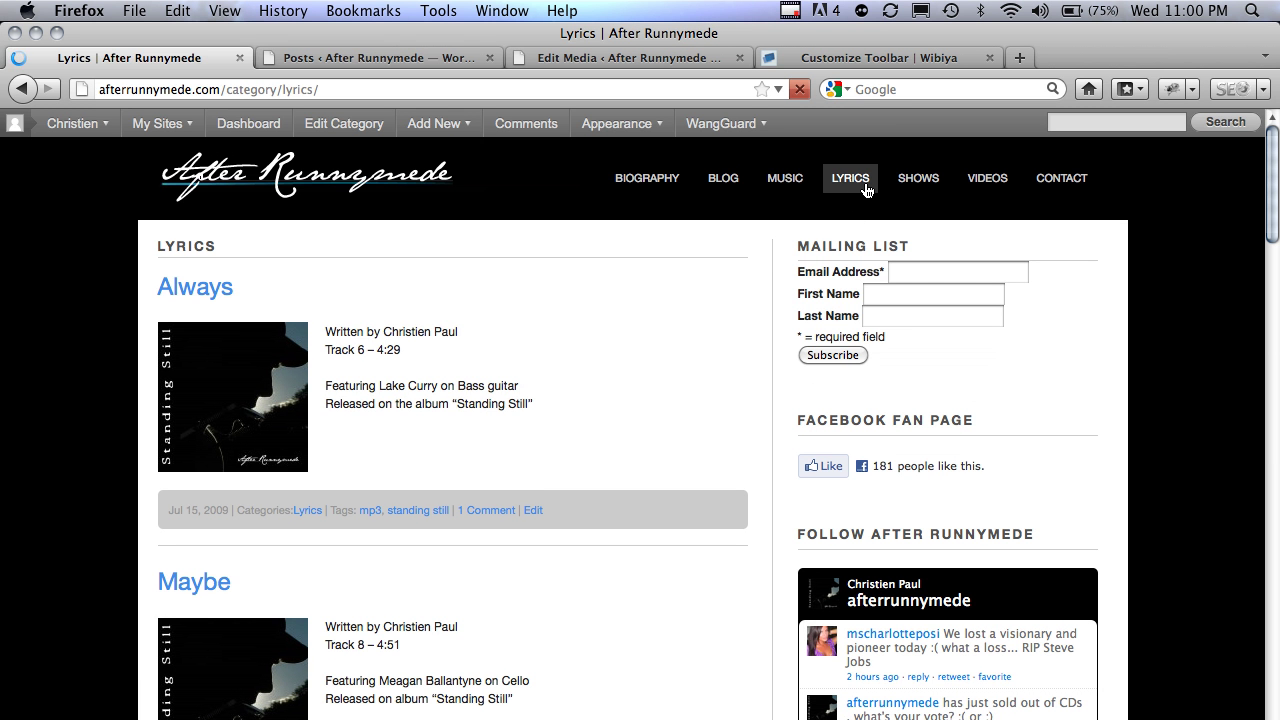
left_click(362, 60)
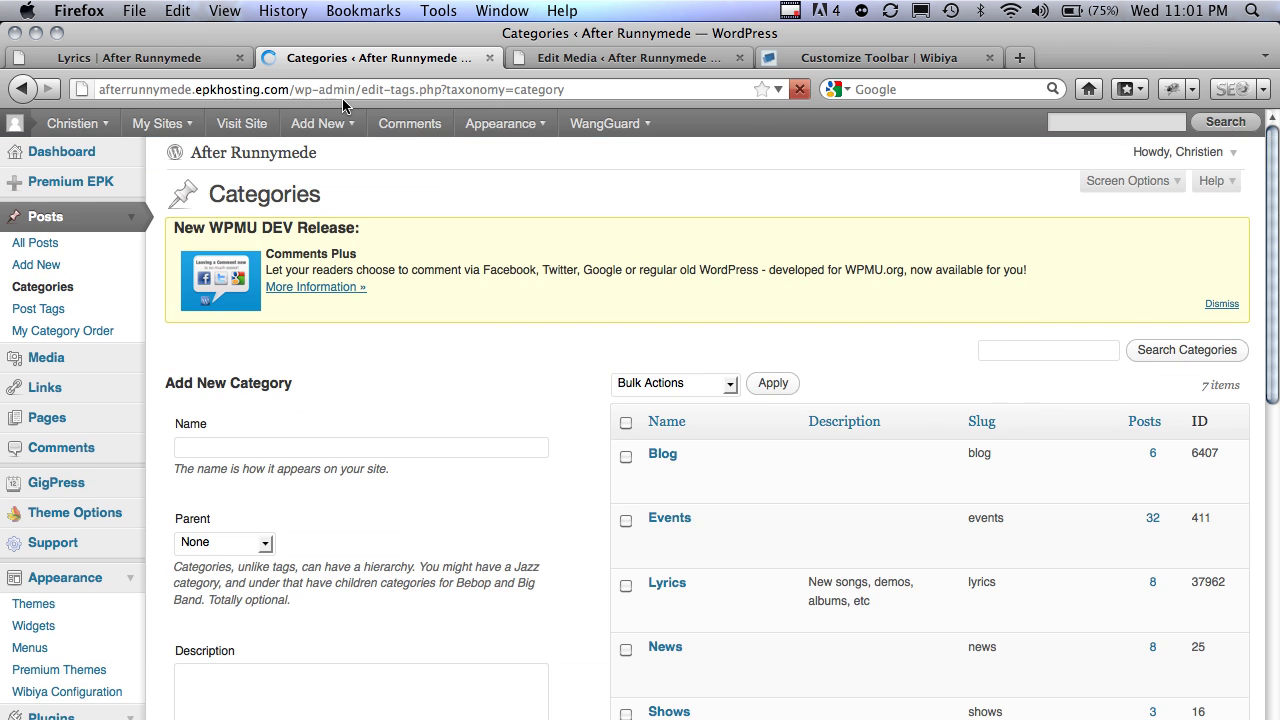
key("ctrl+shift+Tab")
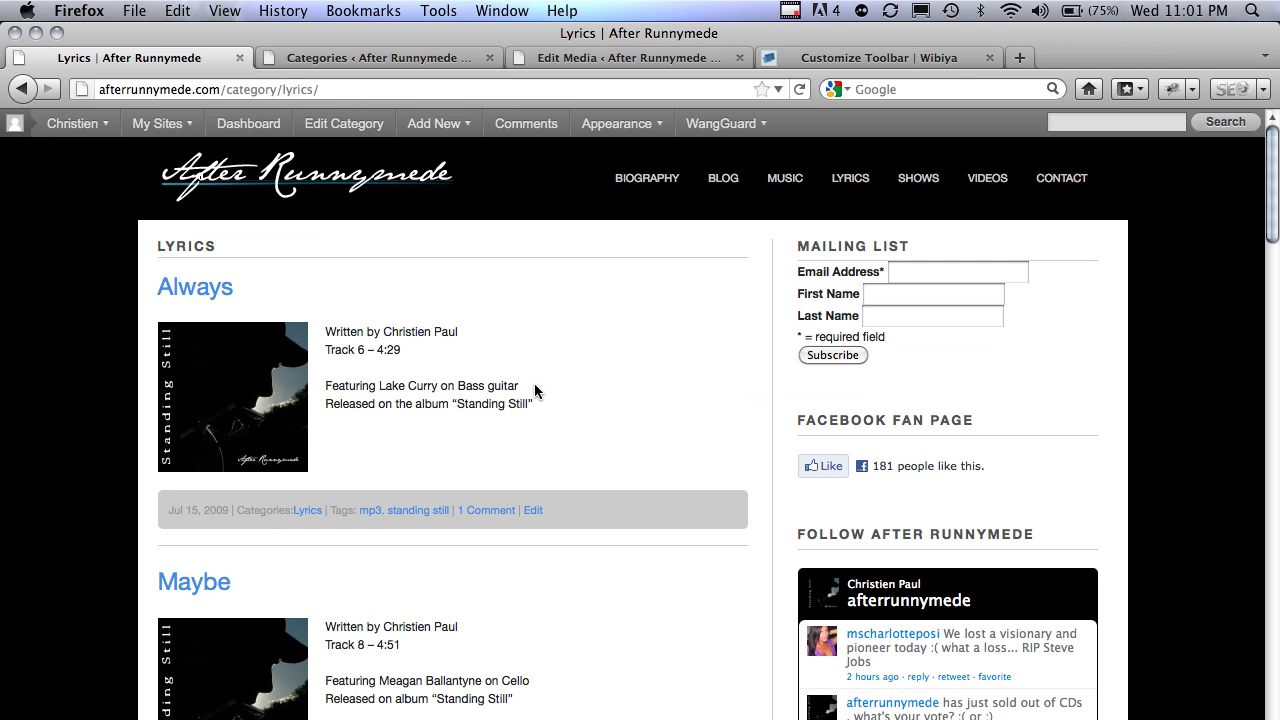
scroll(387, 383, "down", 3)
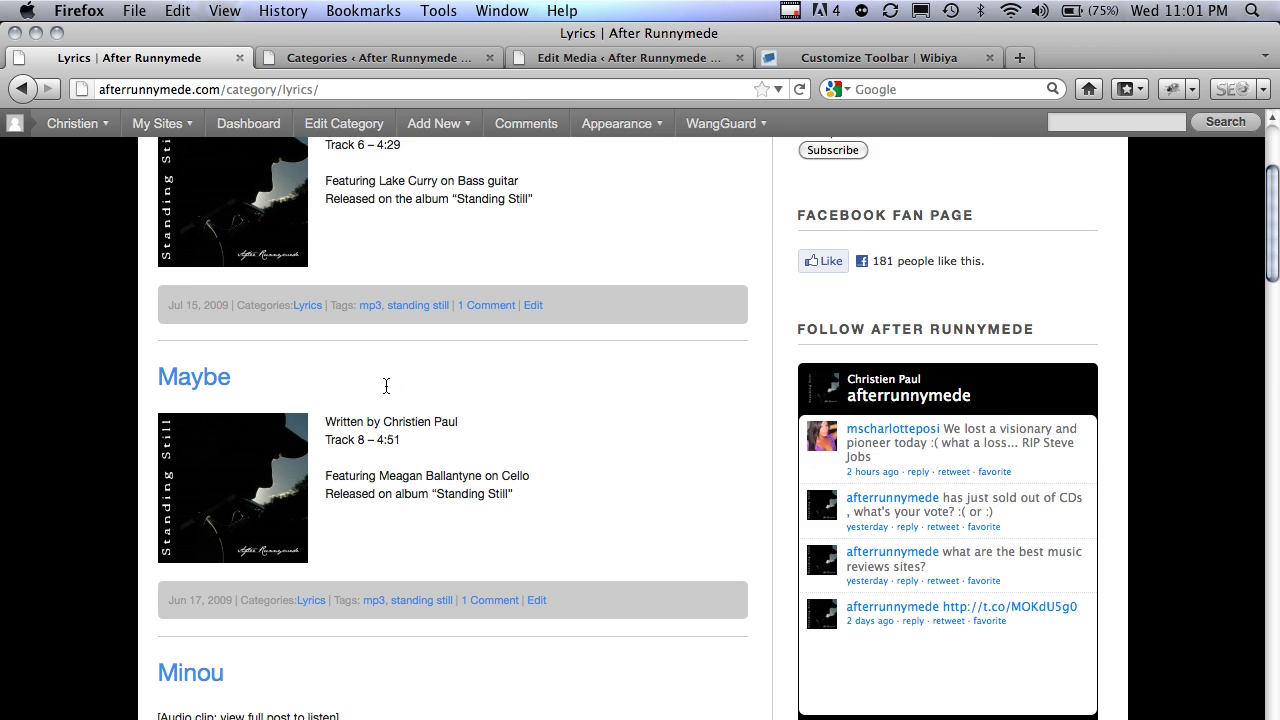
scroll(386, 385, "down", 7)
scroll(434, 271, "up", 3)
scroll(400, 246, "up", 3)
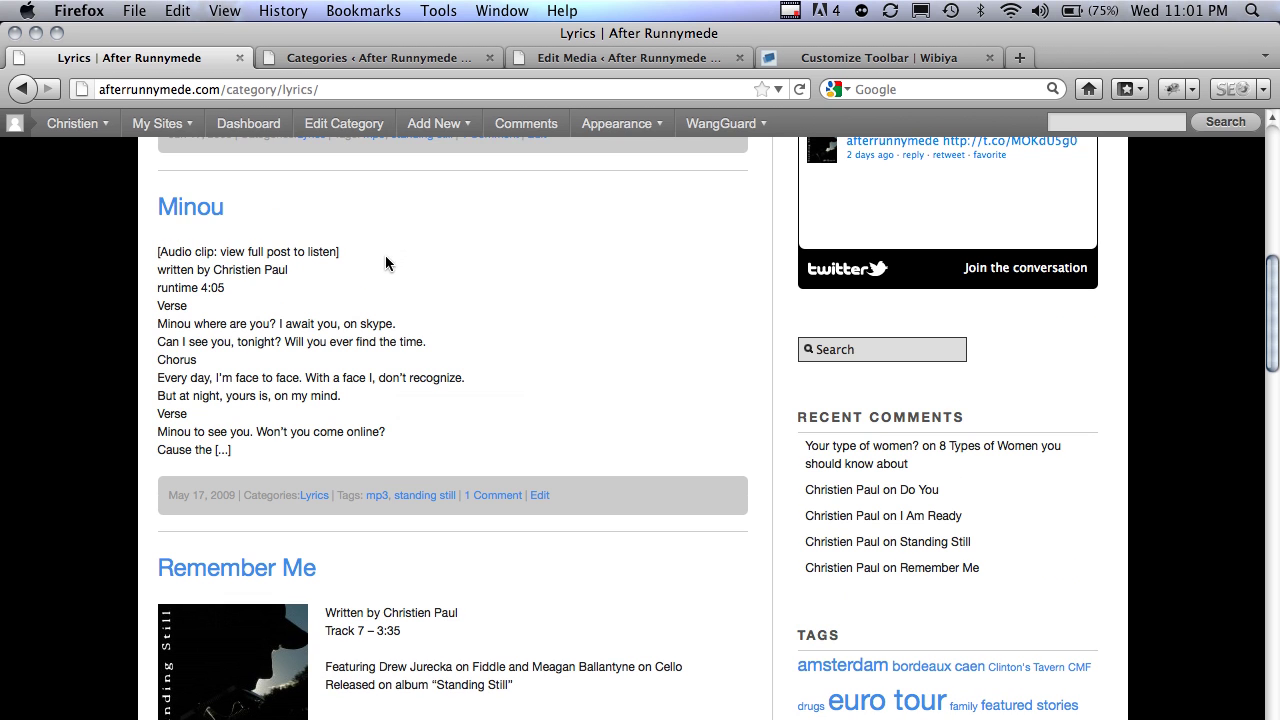
- Inspect the Minou entry's title, credit line and audio placeholder on the Lyrics listing
left_click_drag(162, 250, 357, 254)
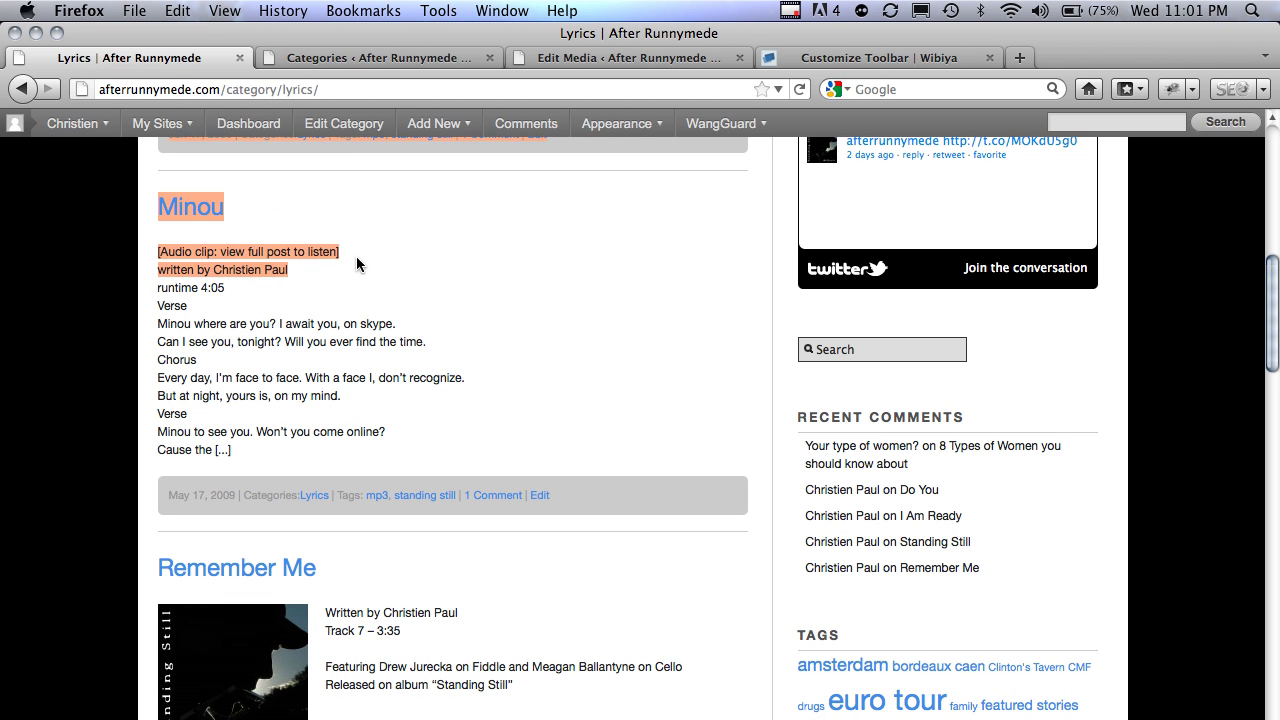
left_click(357, 254)
triple_click(358, 259)
left_click(359, 259)
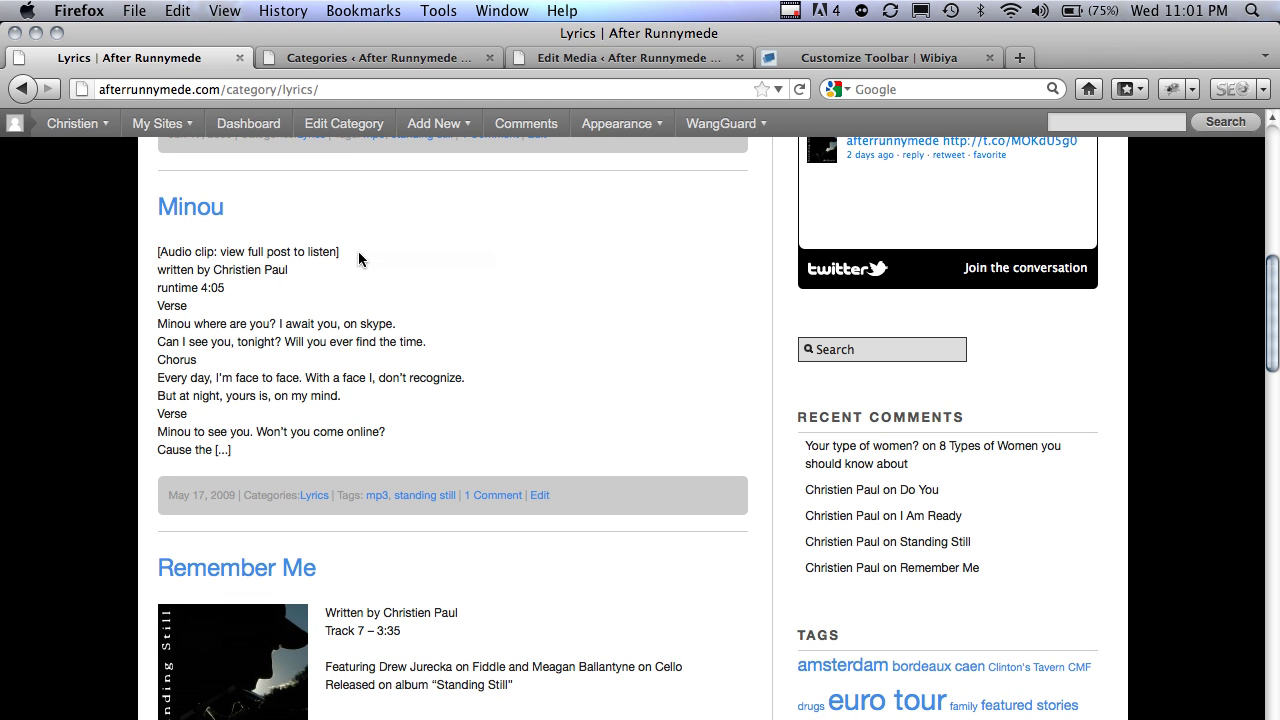
scroll(359, 259, "up", 5)
scroll(359, 259, "up", 10)
right_click(360, 259)
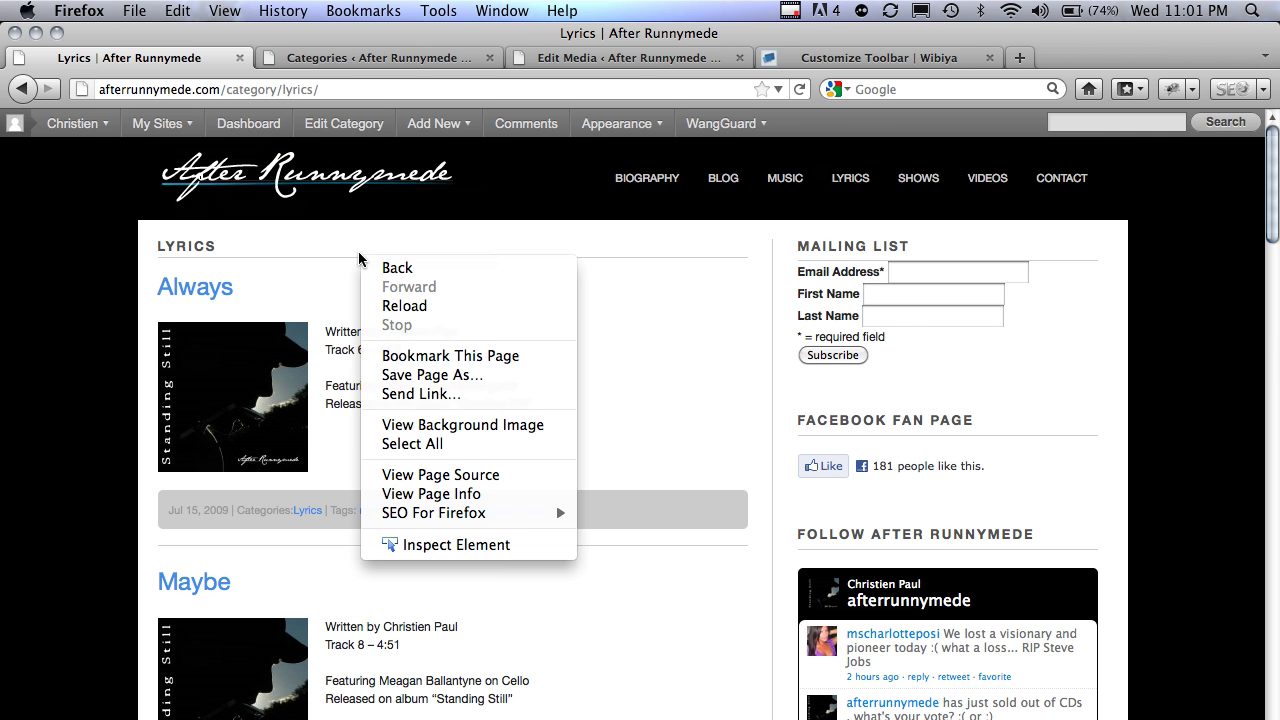
left_click(200, 292)
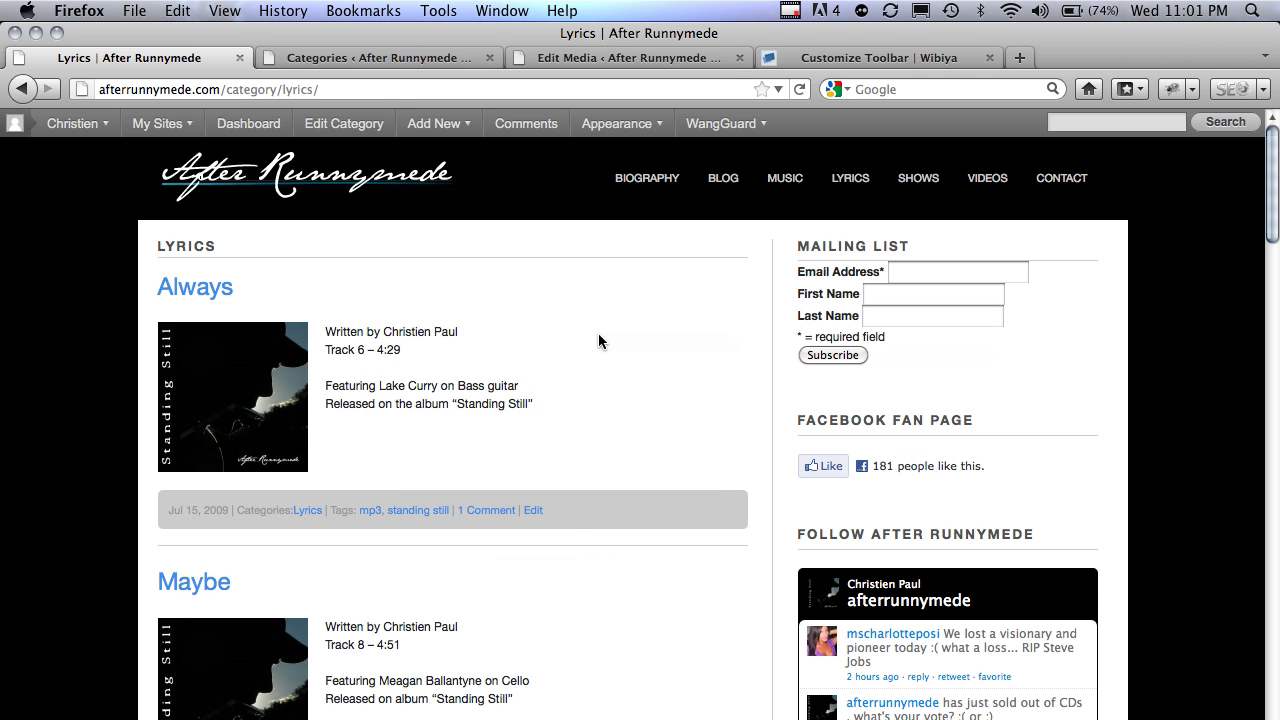
- View the Always lyrics post, then return to the Lyrics listing
left_click(226, 290)
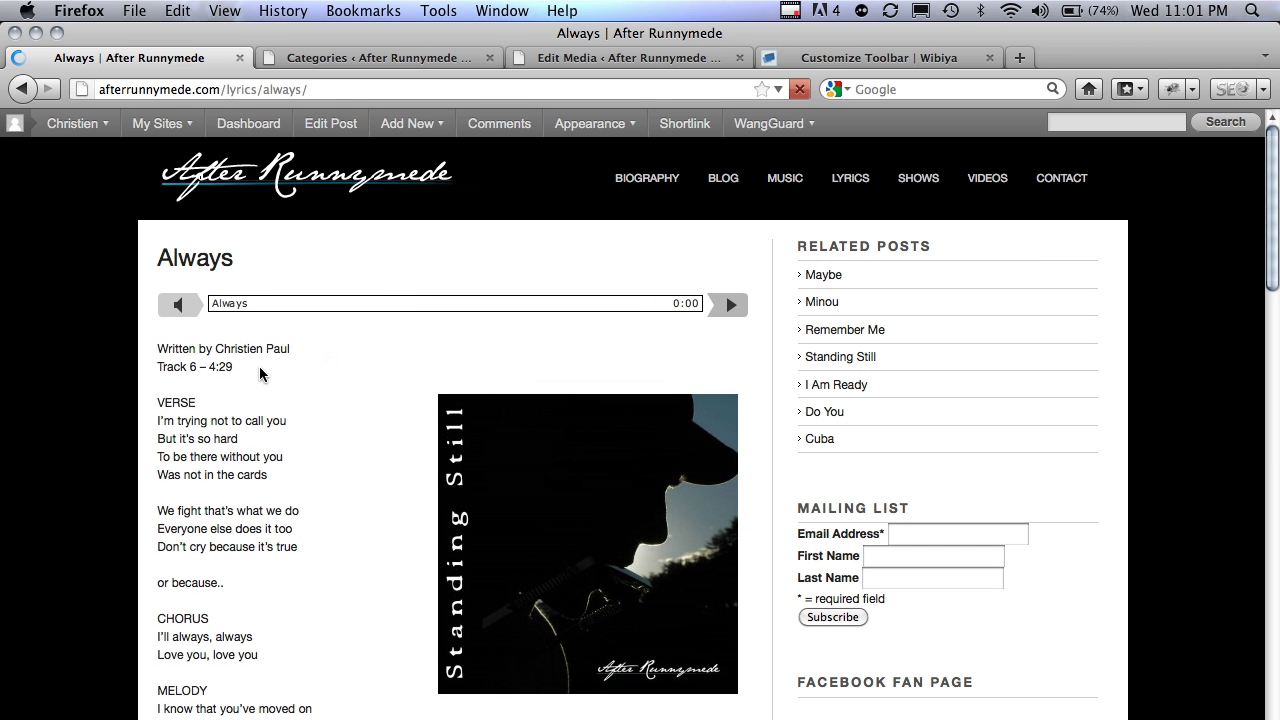
scroll(378, 445, "down", 5)
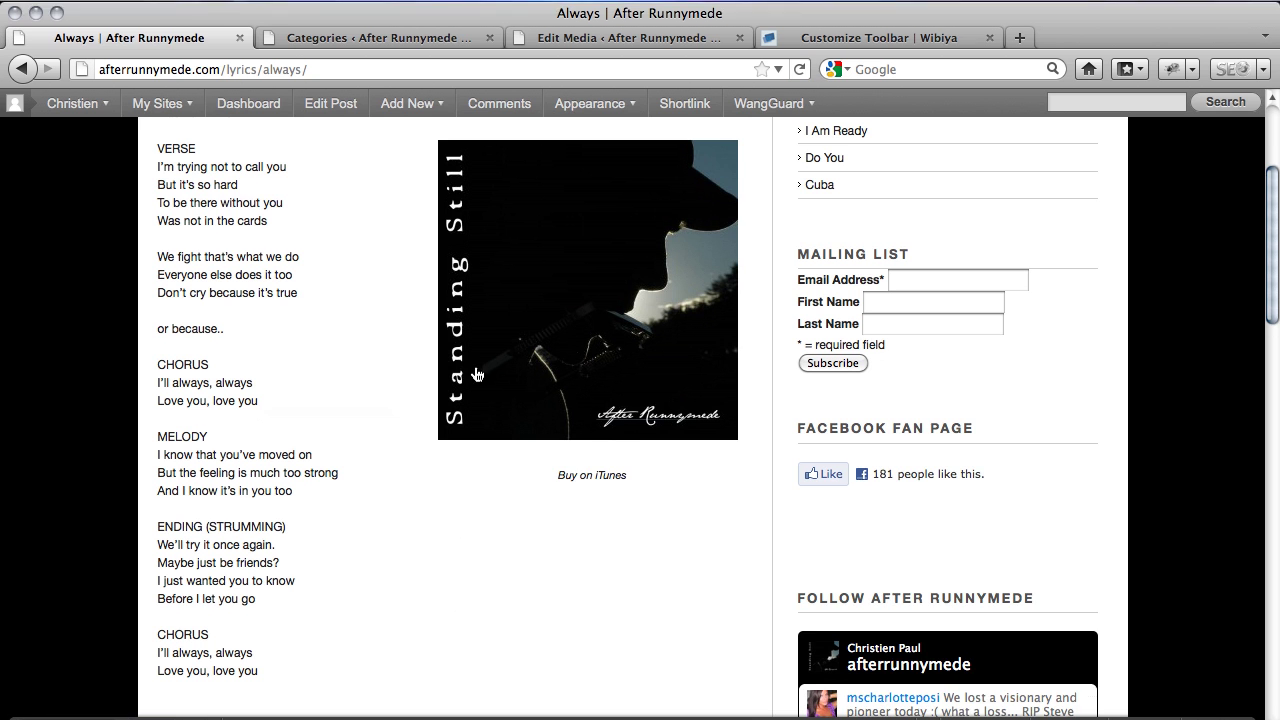
scroll(670, 360, "up", 5)
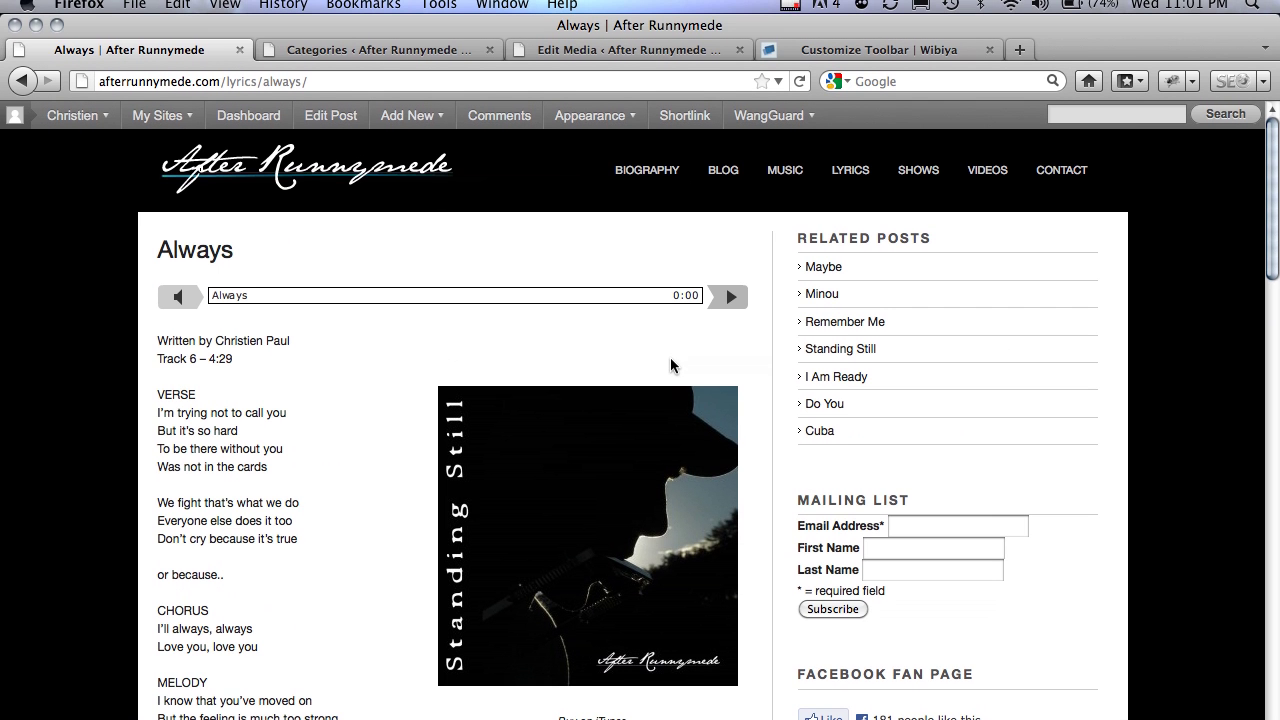
mouse_move(76, 123)
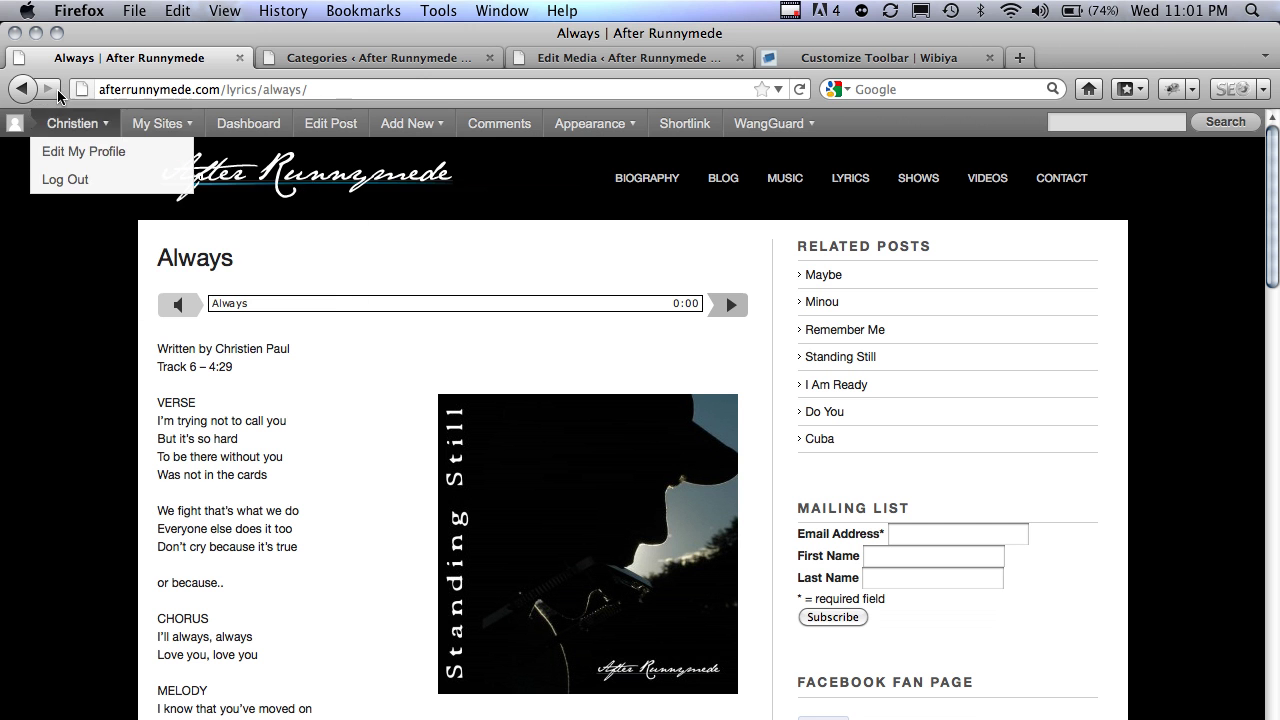
left_click(29, 90)
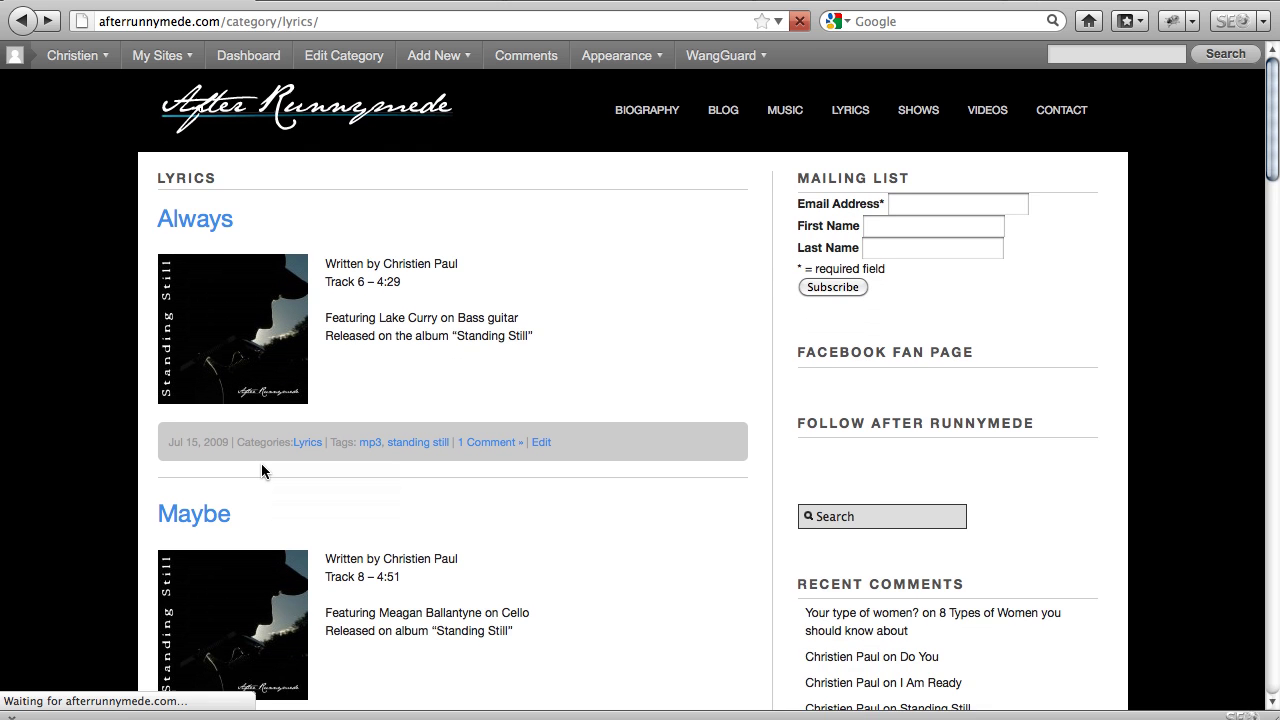
scroll(261, 463, "down", 3)
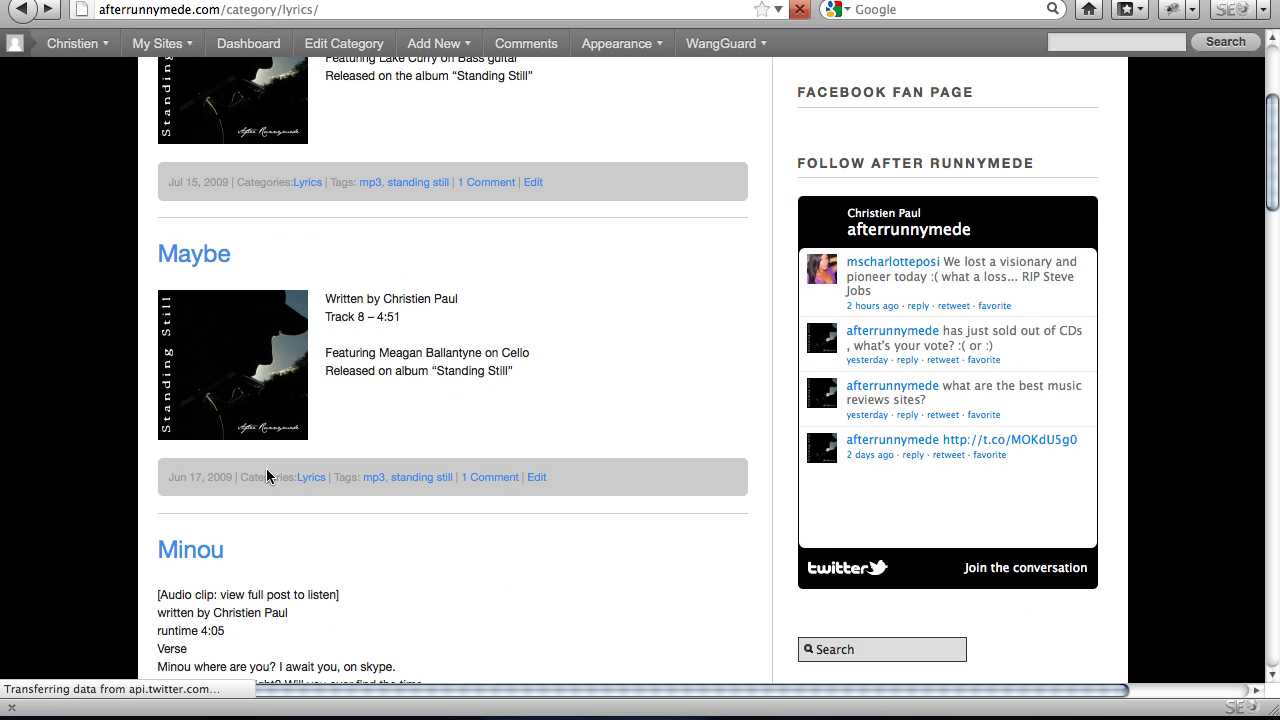
scroll(266, 468, "down", 5)
scroll(268, 471, "down", 1)
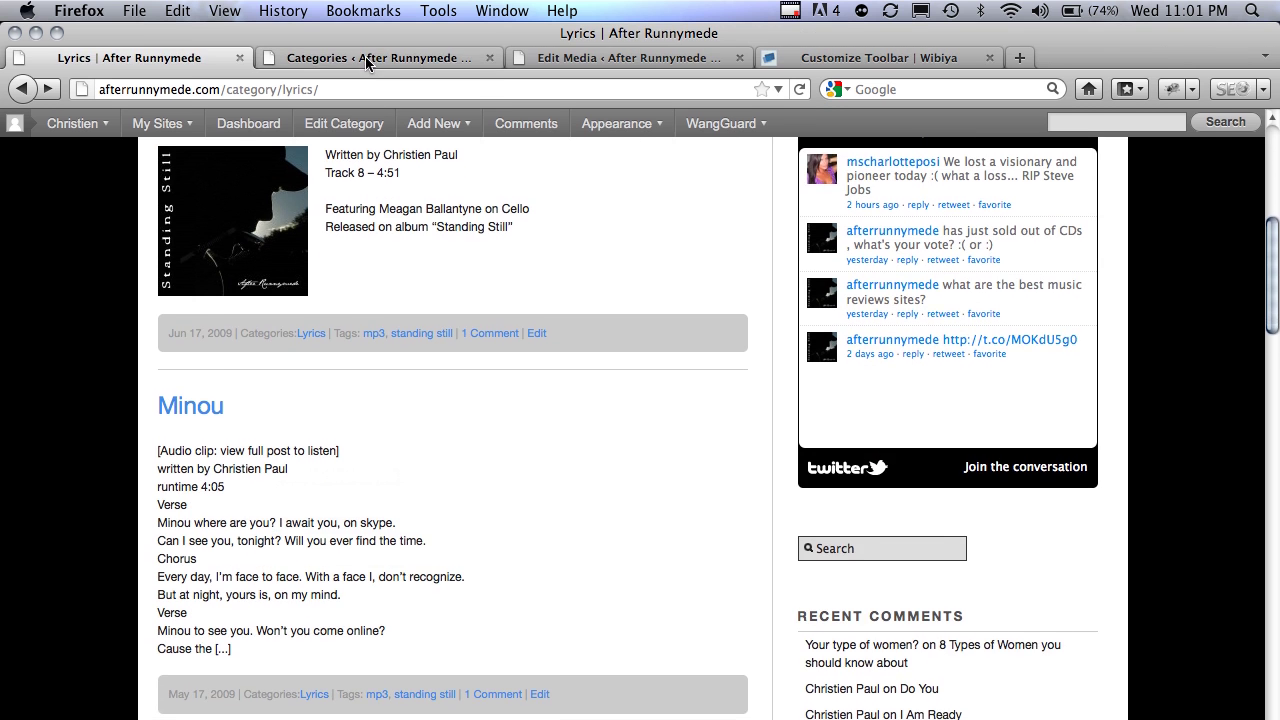
- Filter admin posts by the Lyrics category and open Minou, cursor before the credits line
left_click(367, 59)
left_click(57, 270)
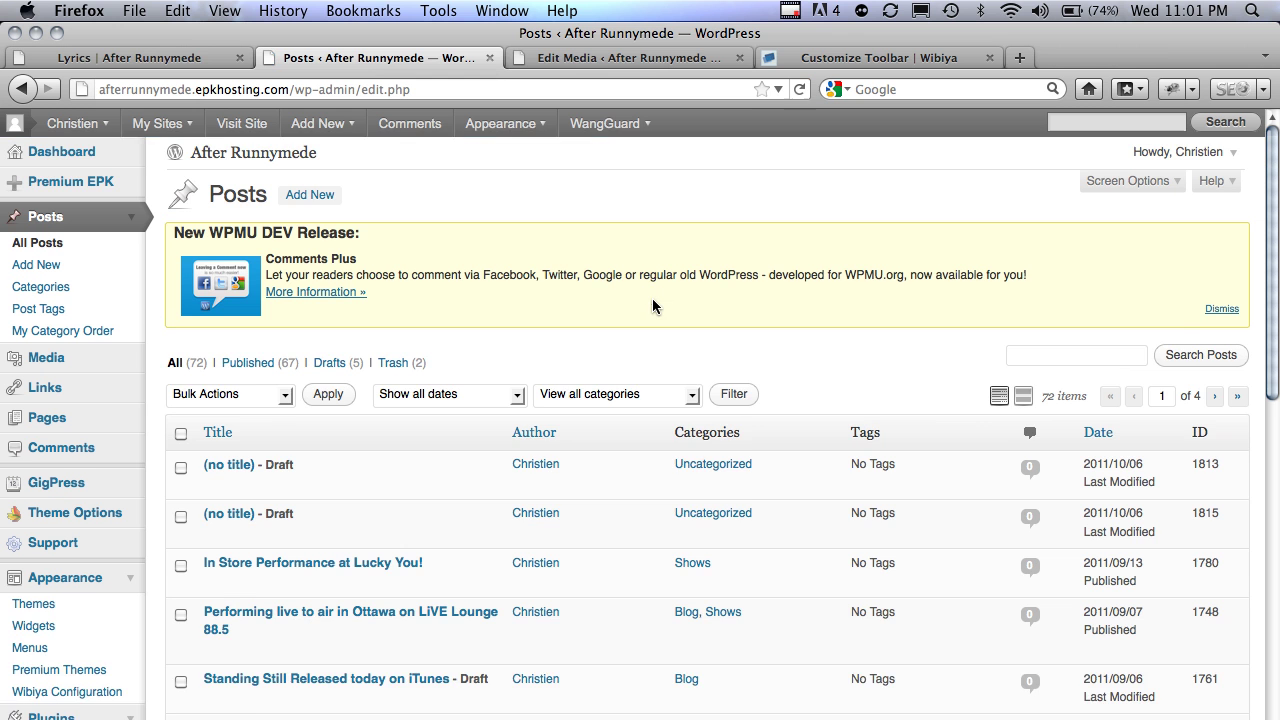
left_click(638, 422)
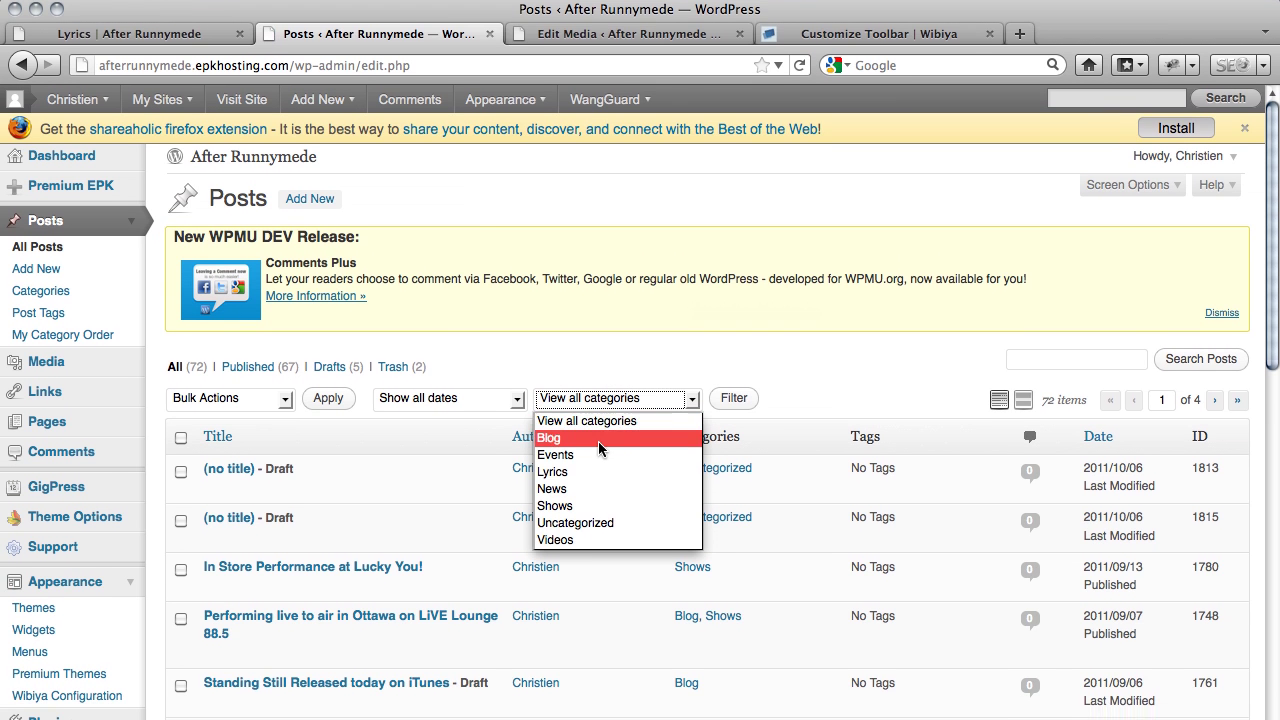
left_click(597, 437)
left_click(740, 344)
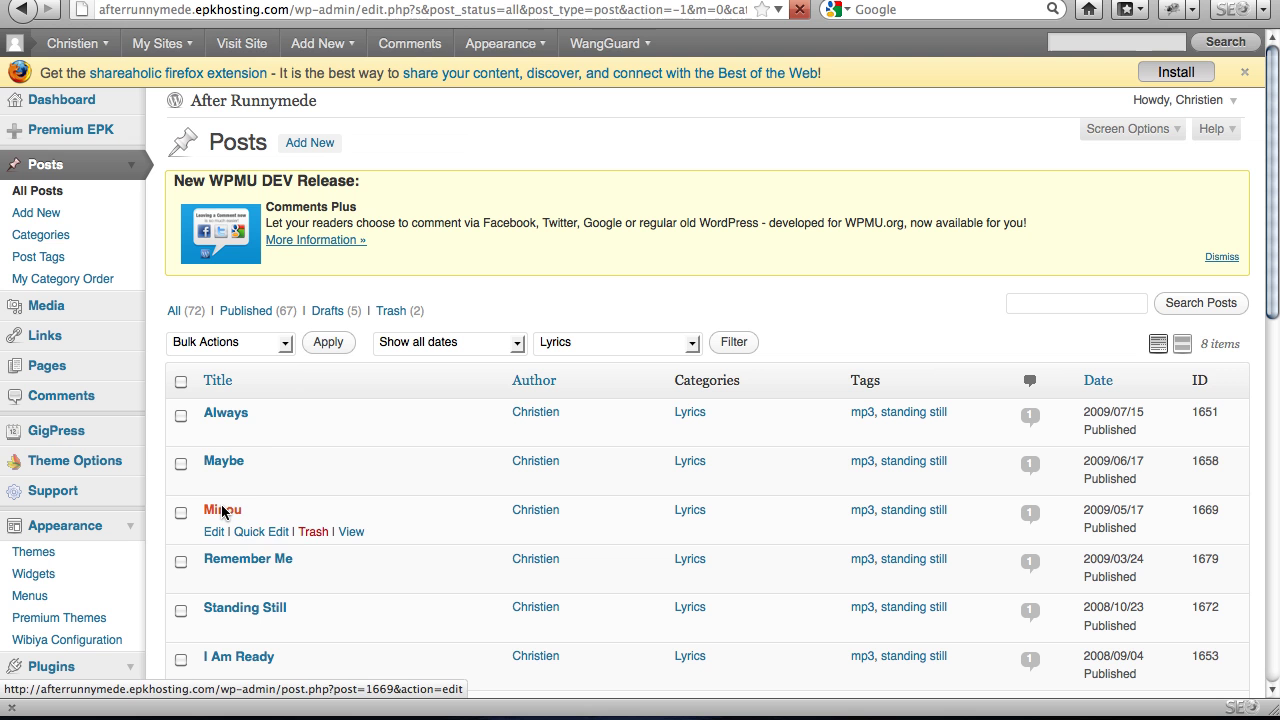
left_click(223, 511)
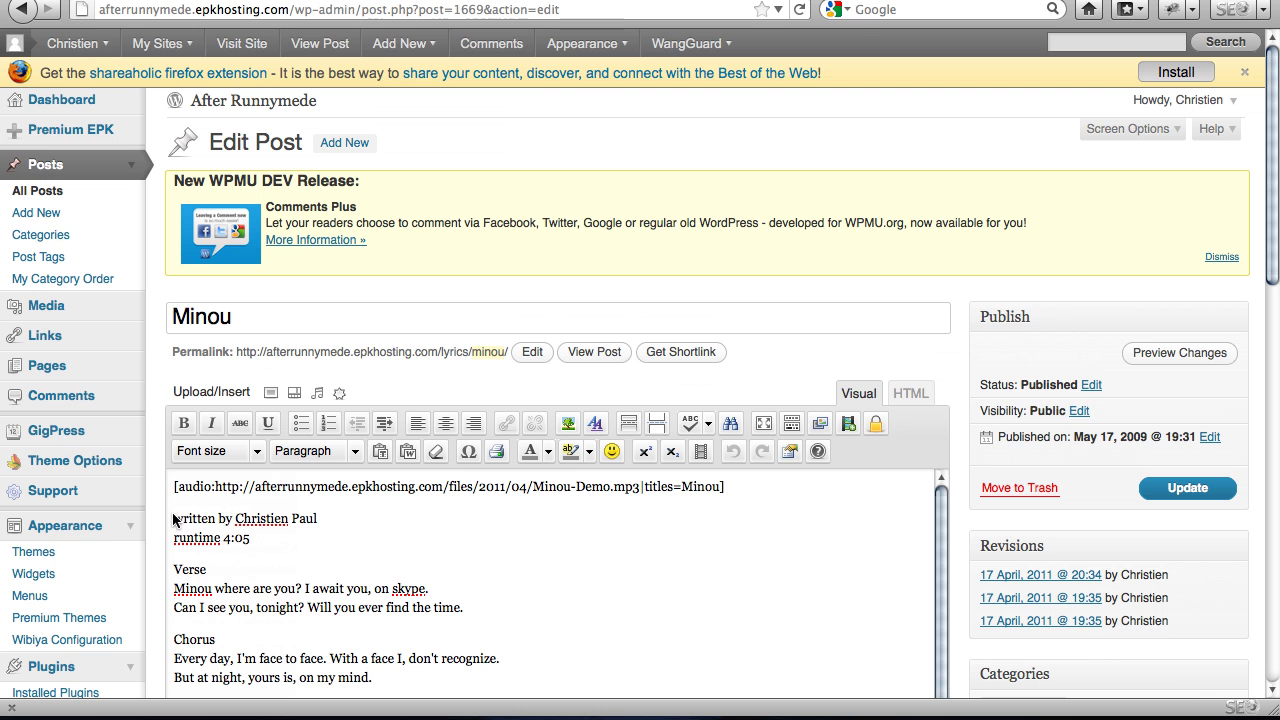
left_click(175, 518)
- Open the add-image dialog and browse the media library's existing images
left_click(269, 393)
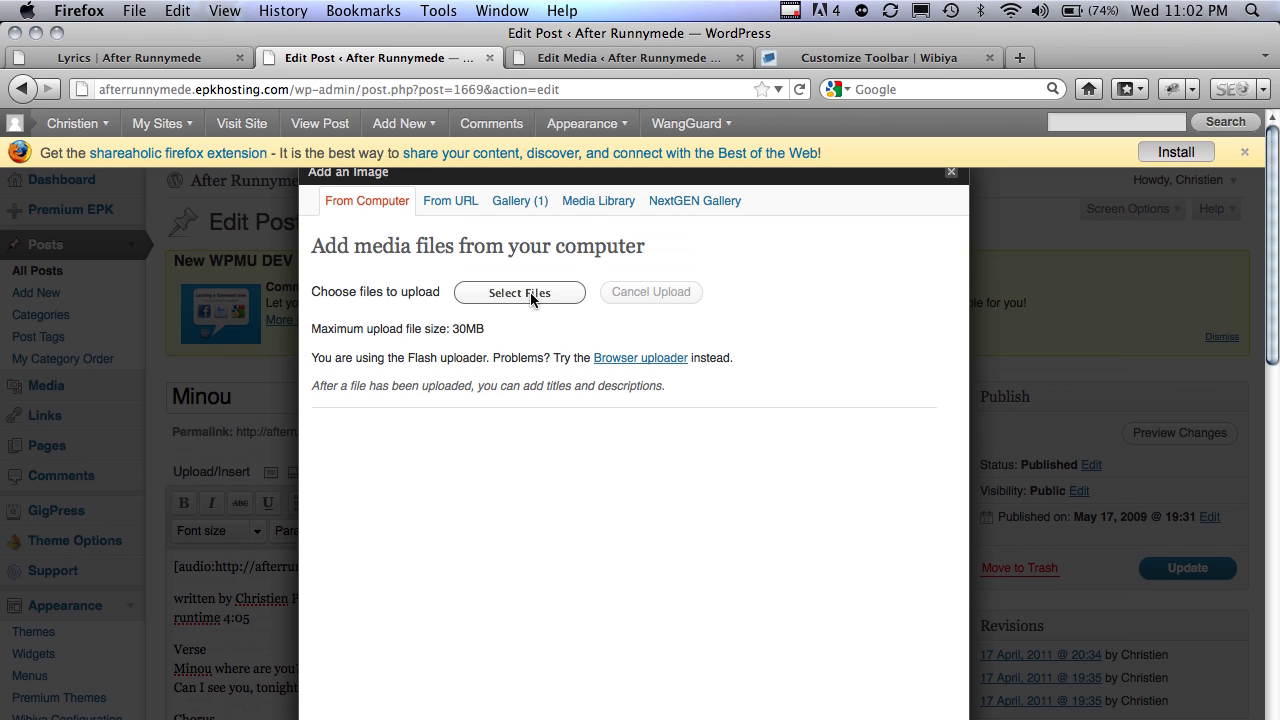
left_click(581, 210)
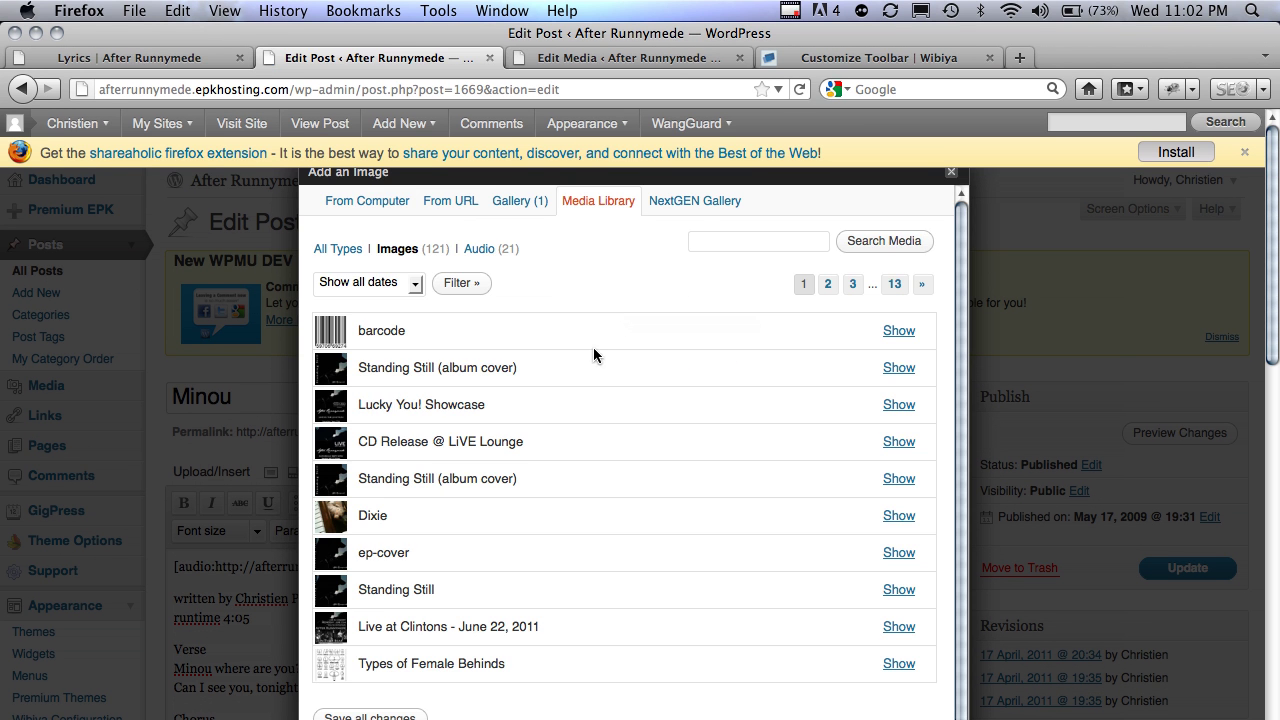
- Make the Standing Still album cover the featured image and insert it right-aligned, medium size
left_click(899, 368)
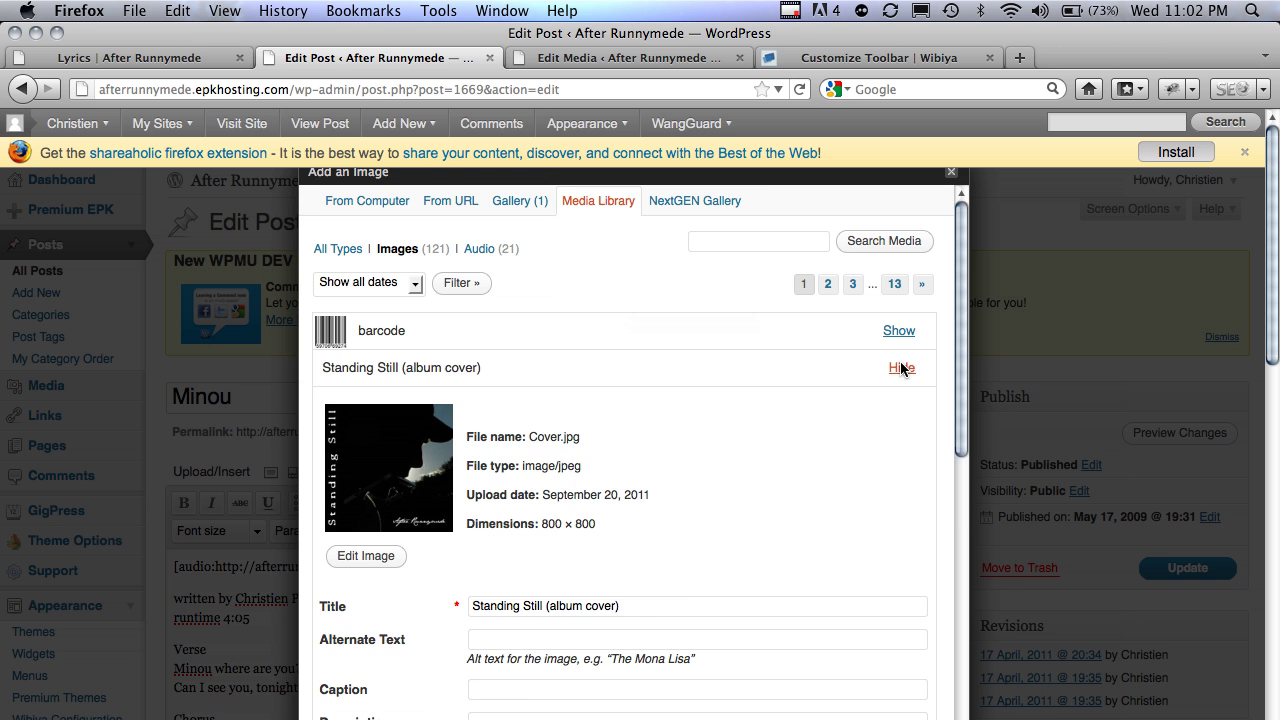
scroll(900, 368, "down", 3)
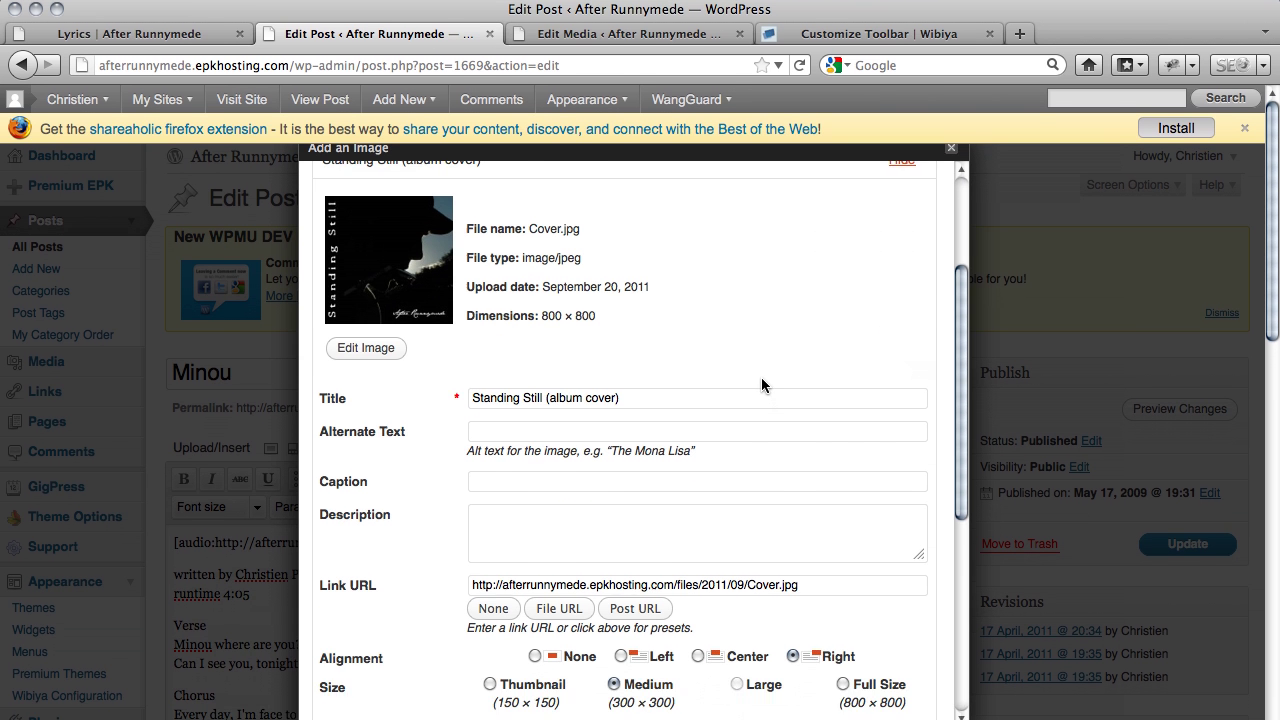
scroll(761, 377, "down", 3)
scroll(759, 378, "down", 2)
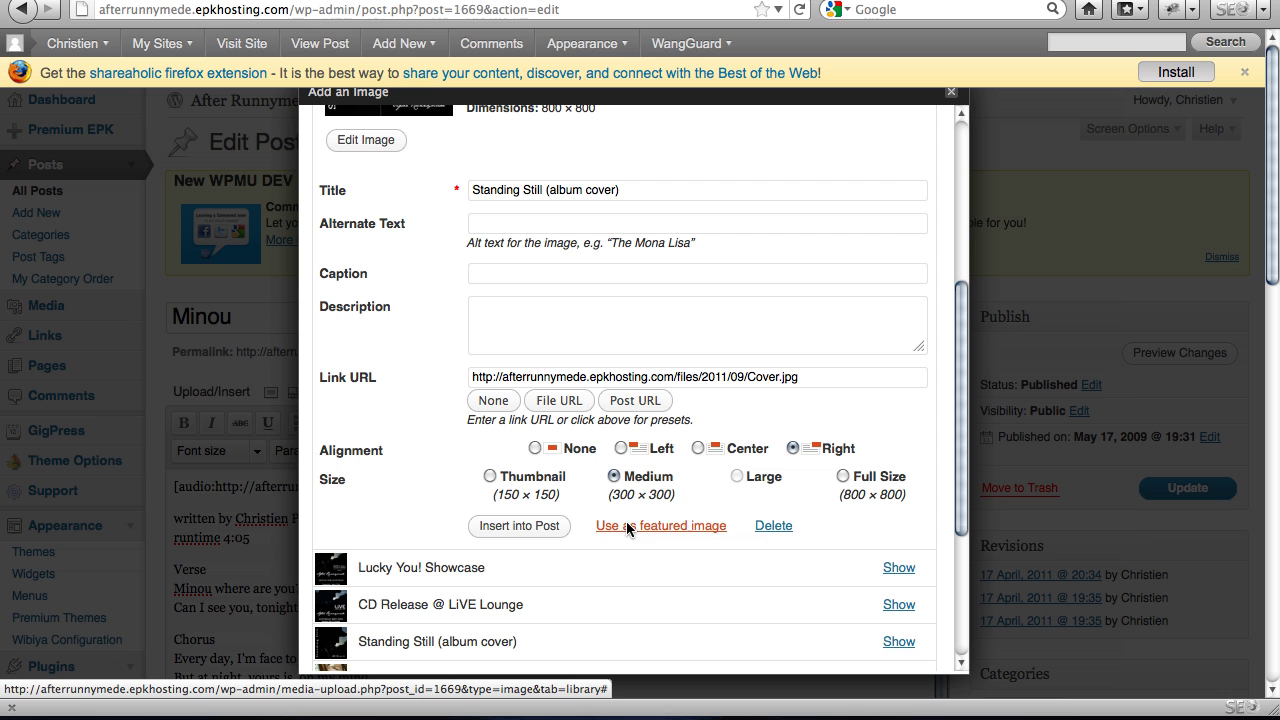
left_click(648, 528)
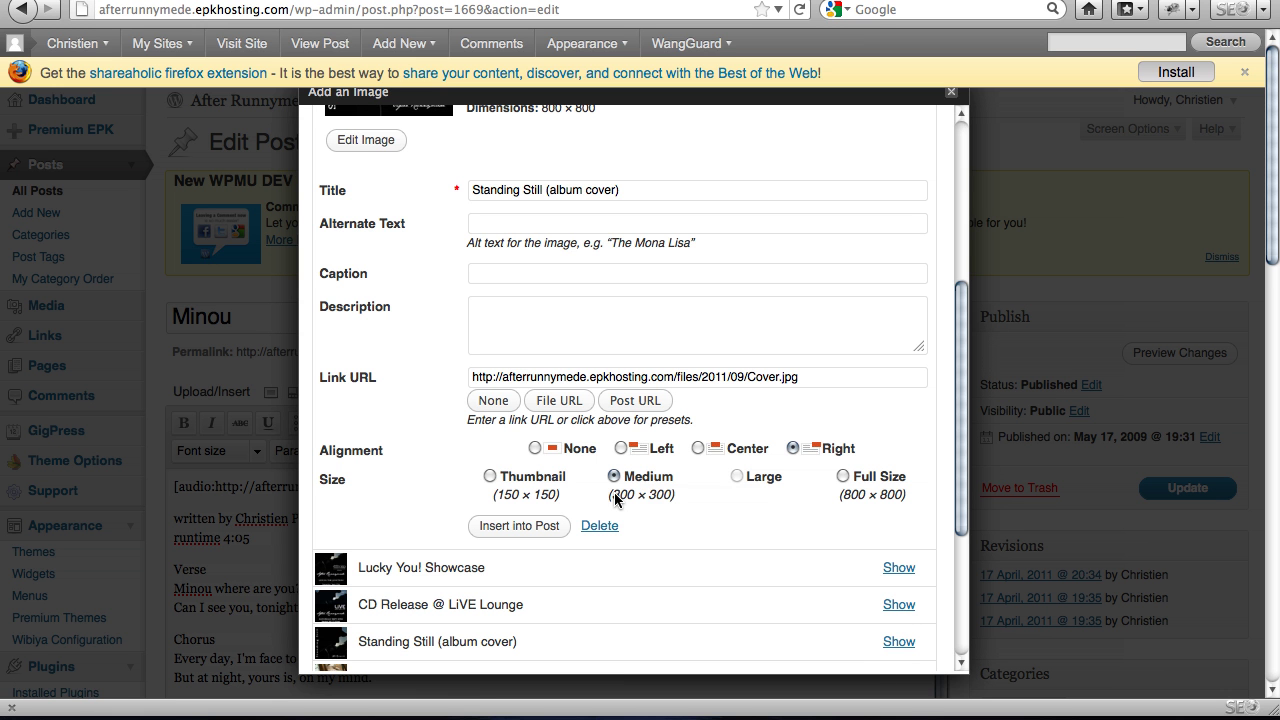
left_click(519, 526)
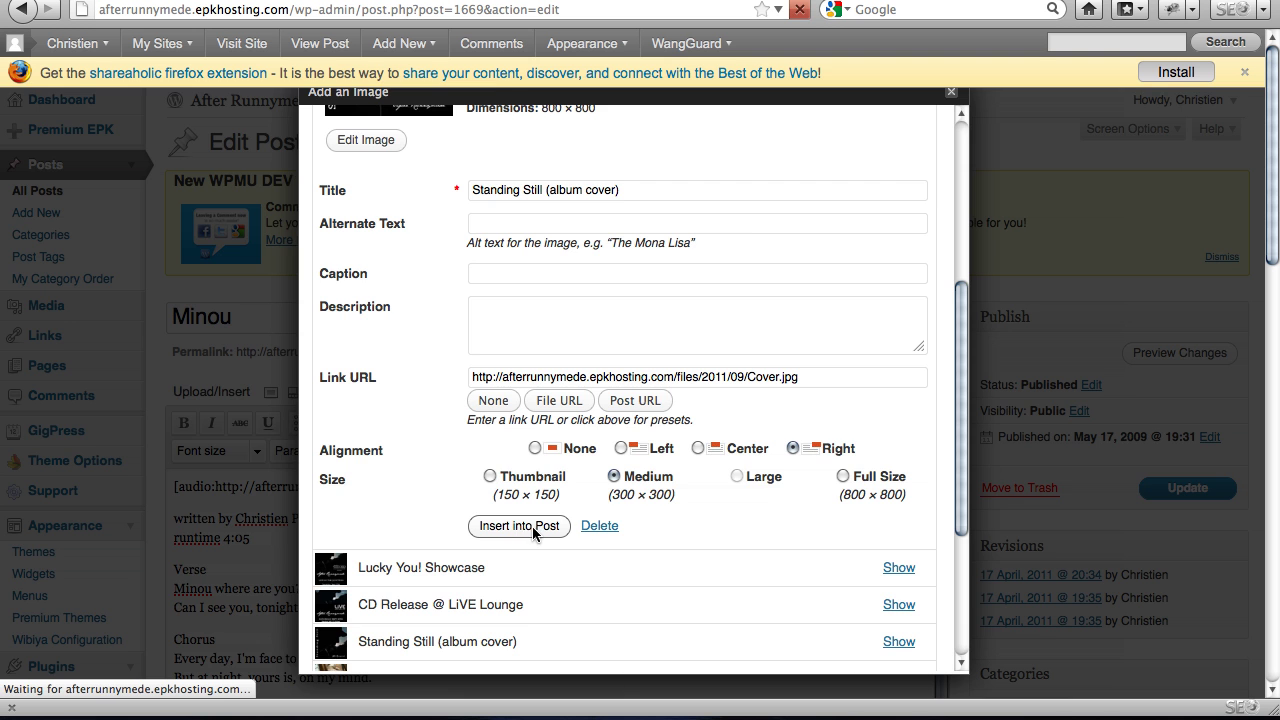
scroll(764, 522, "down", 2)
- Copy the iTunes store link for Minou from Standing Still, then select the post's cover image
scroll(764, 522, "down", 1)
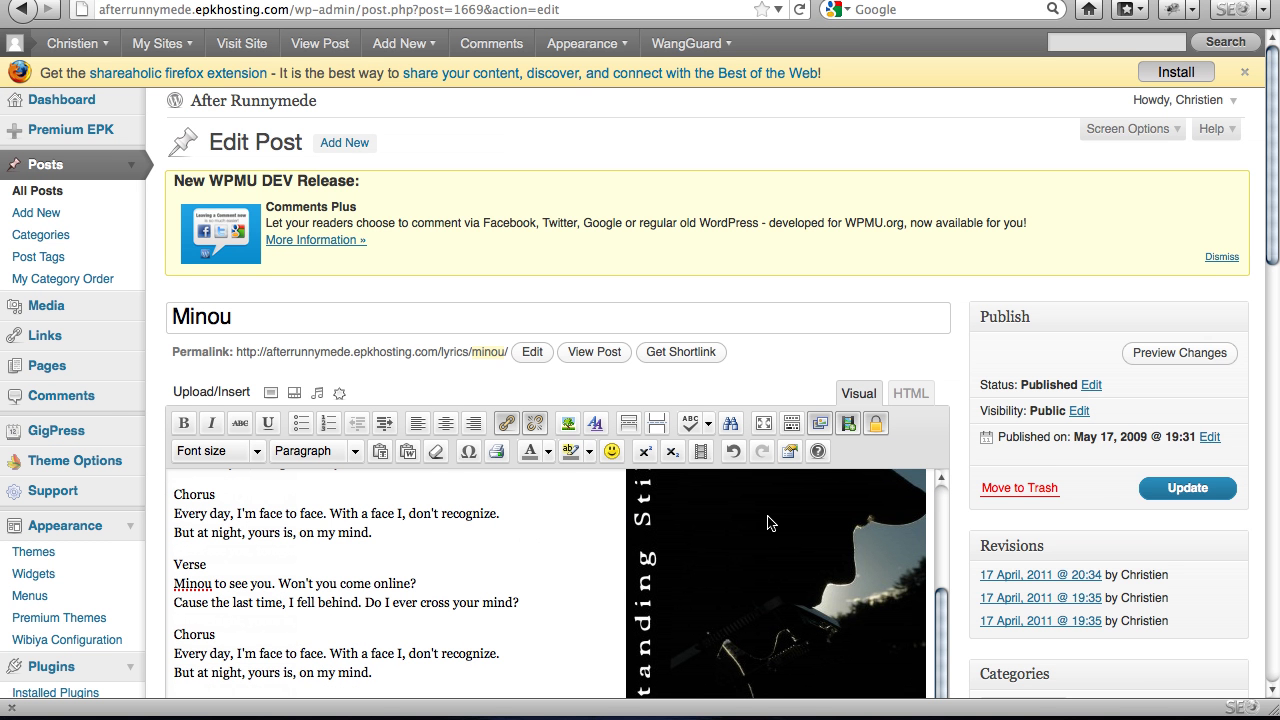
scroll(956, 441, "down", 4)
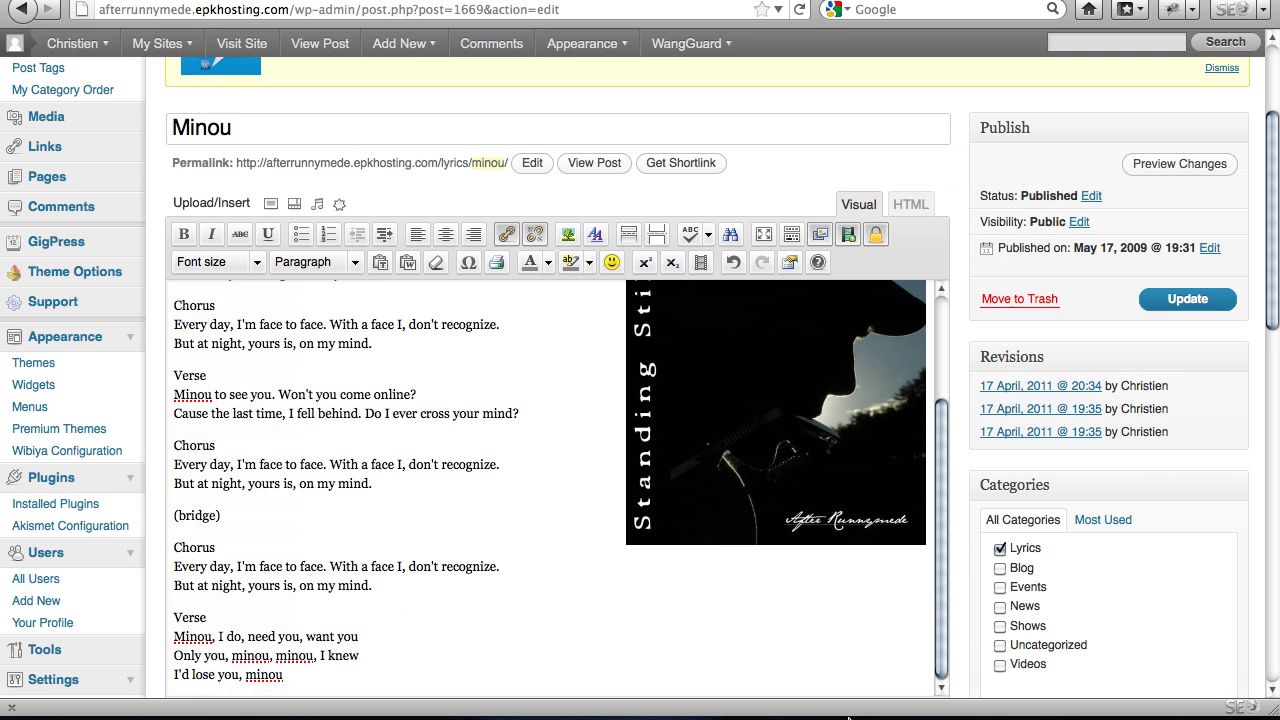
left_click(681, 676)
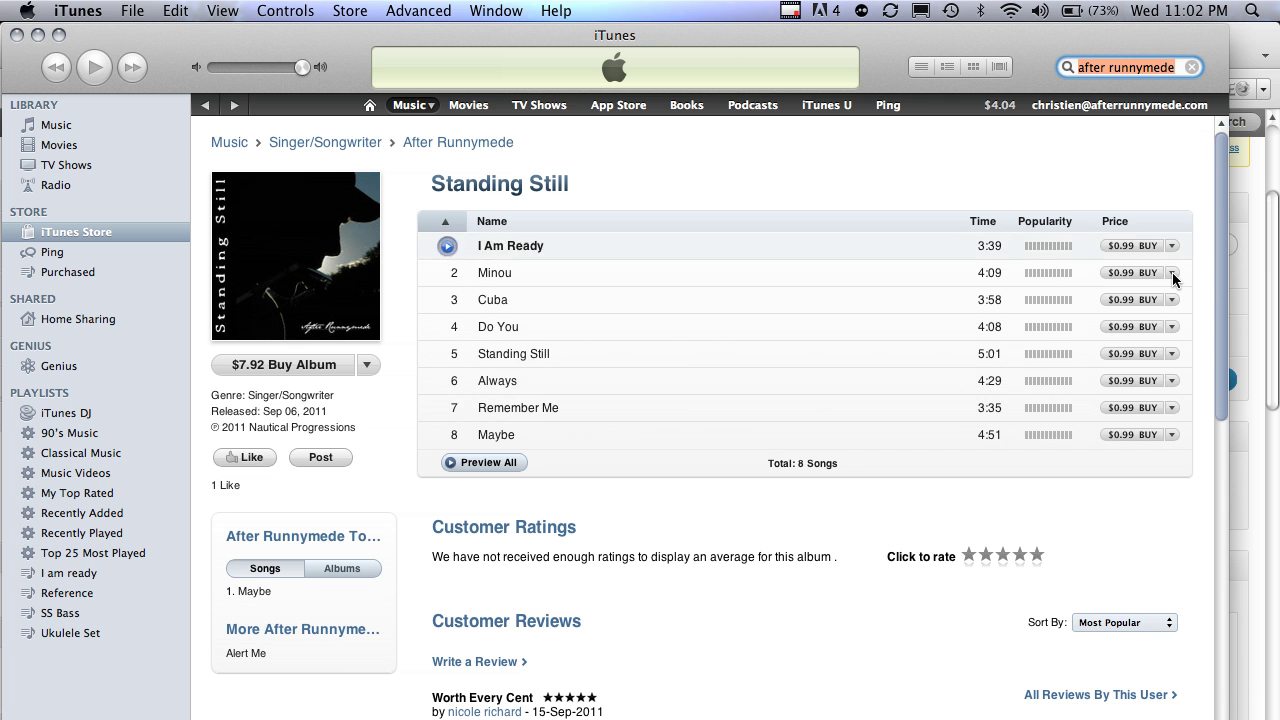
left_click(1172, 276)
left_click(1179, 339)
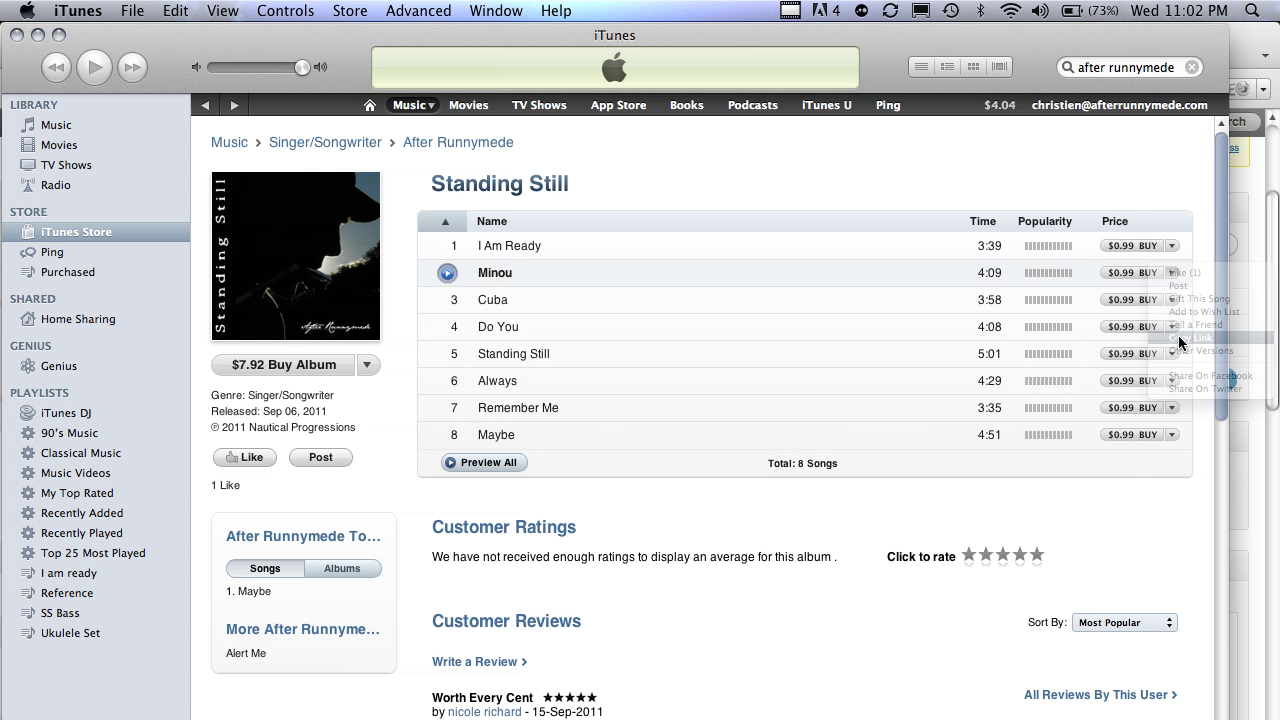
key("super+Tab")
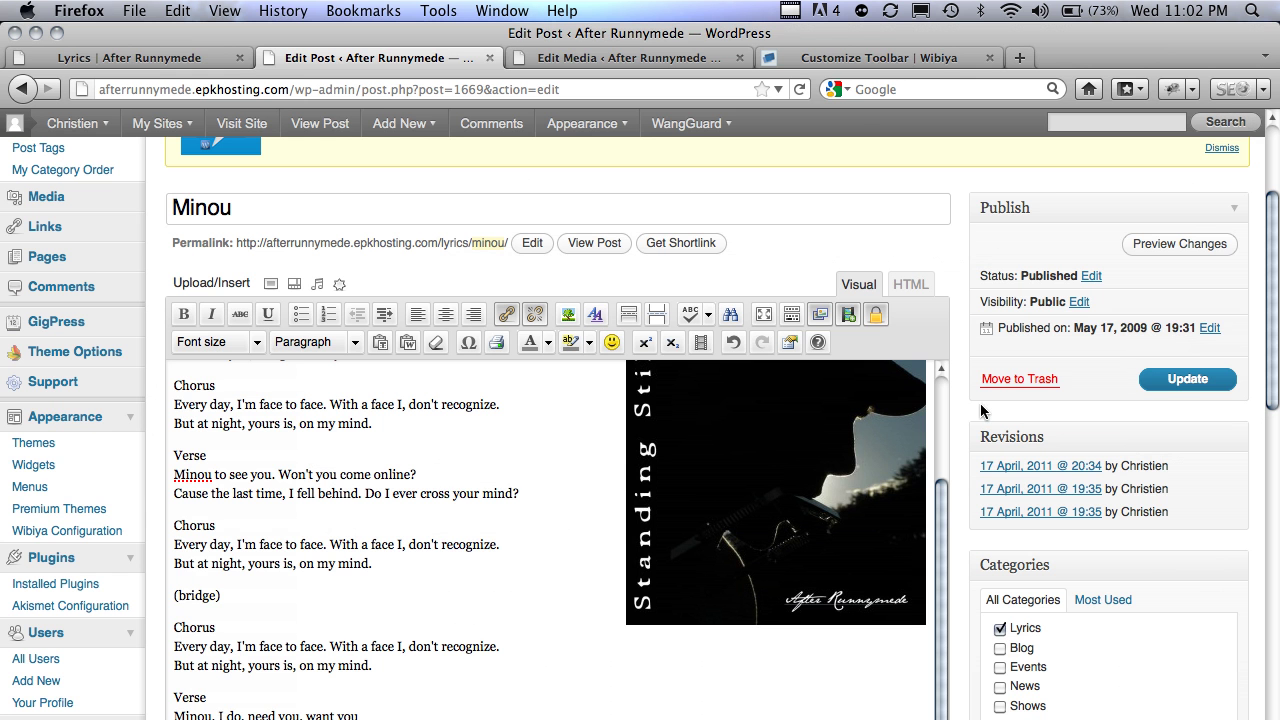
left_click(680, 420)
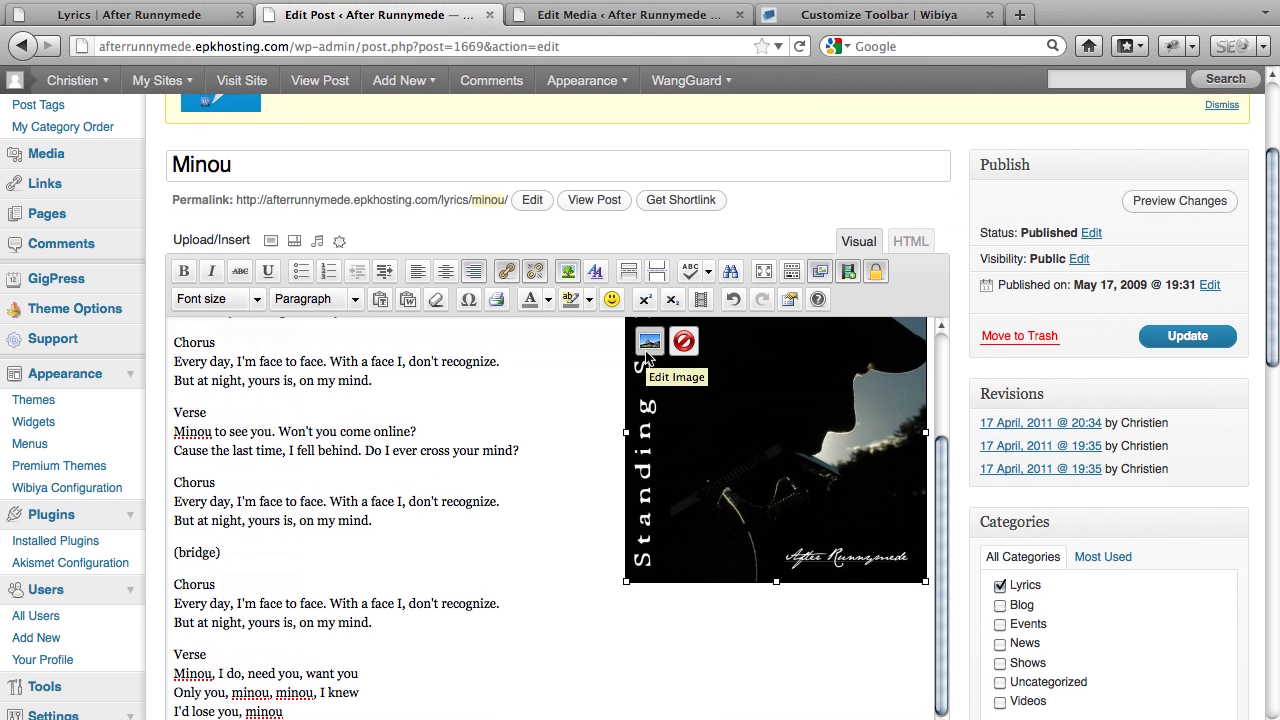
- Link the cover to the iTunes URL with alt text 'Buy Single on iTunes' and caption 'Buy on iTunes'
left_click(647, 350)
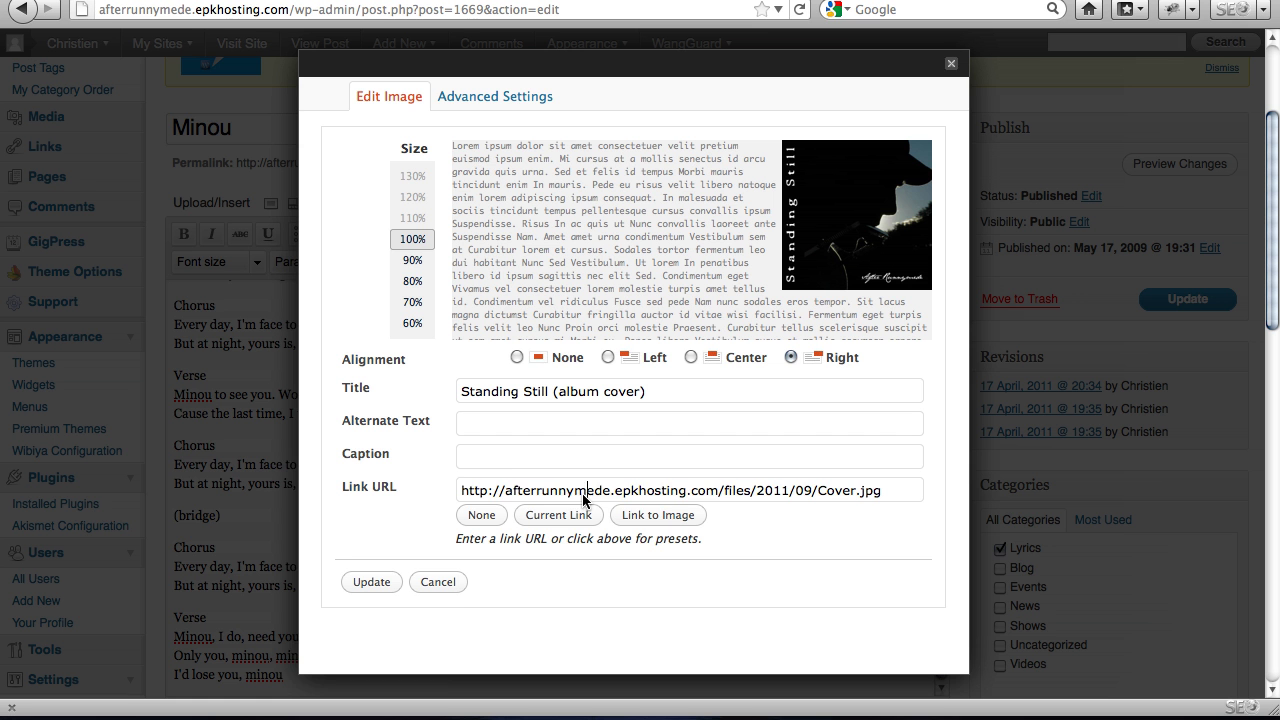
triple_click(582, 490)
type("http://itunes.apple.com/ca/album/minou/id463390451?i=463390456")
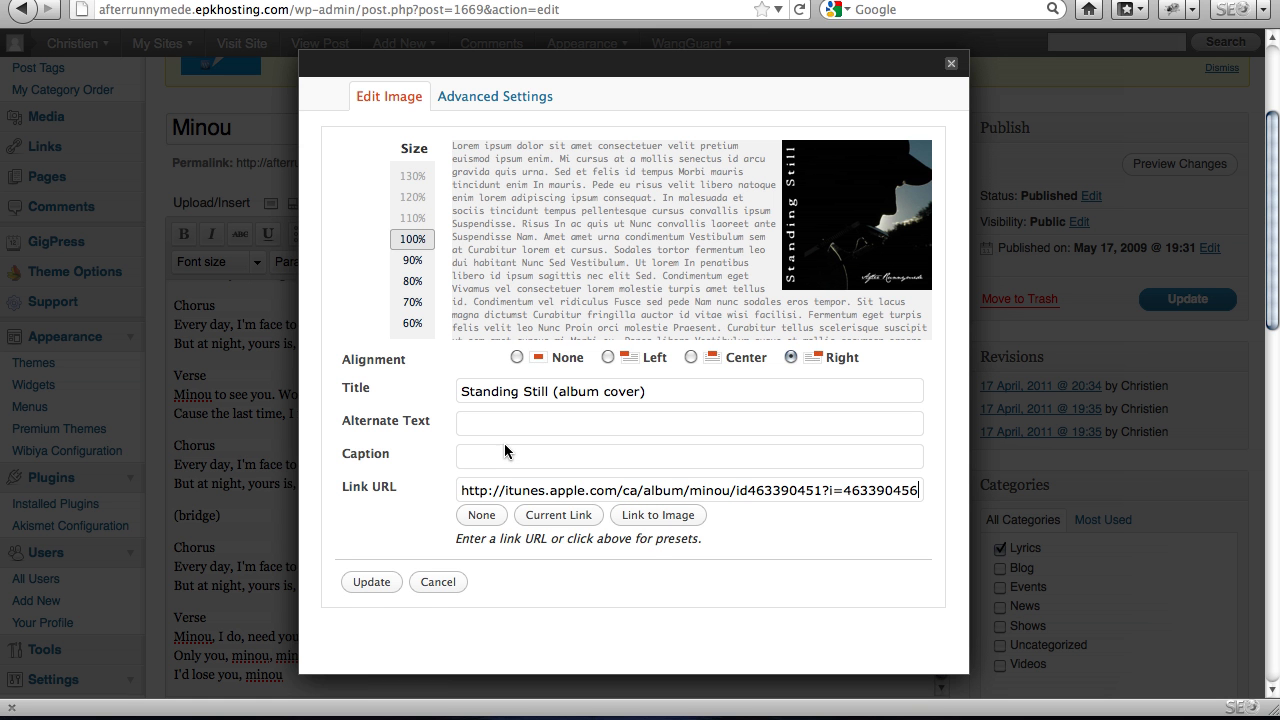
type("Buy")
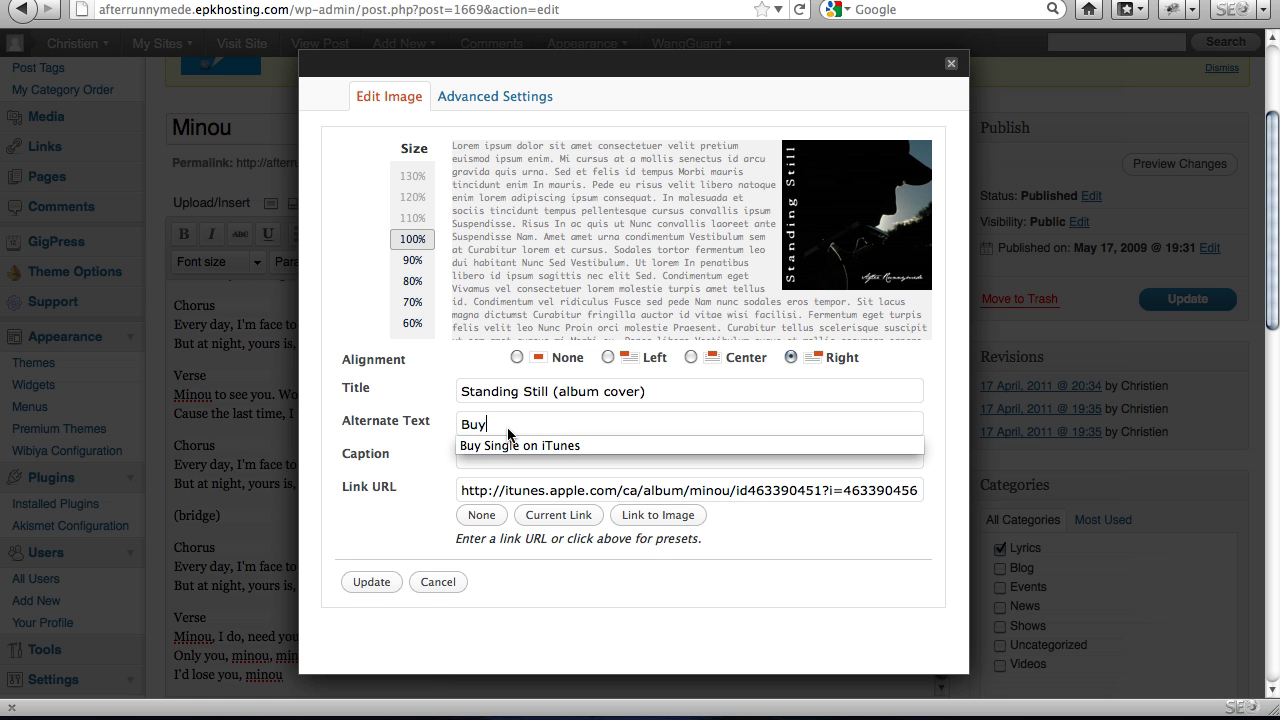
key("Down")
key("Tab")
type("B")
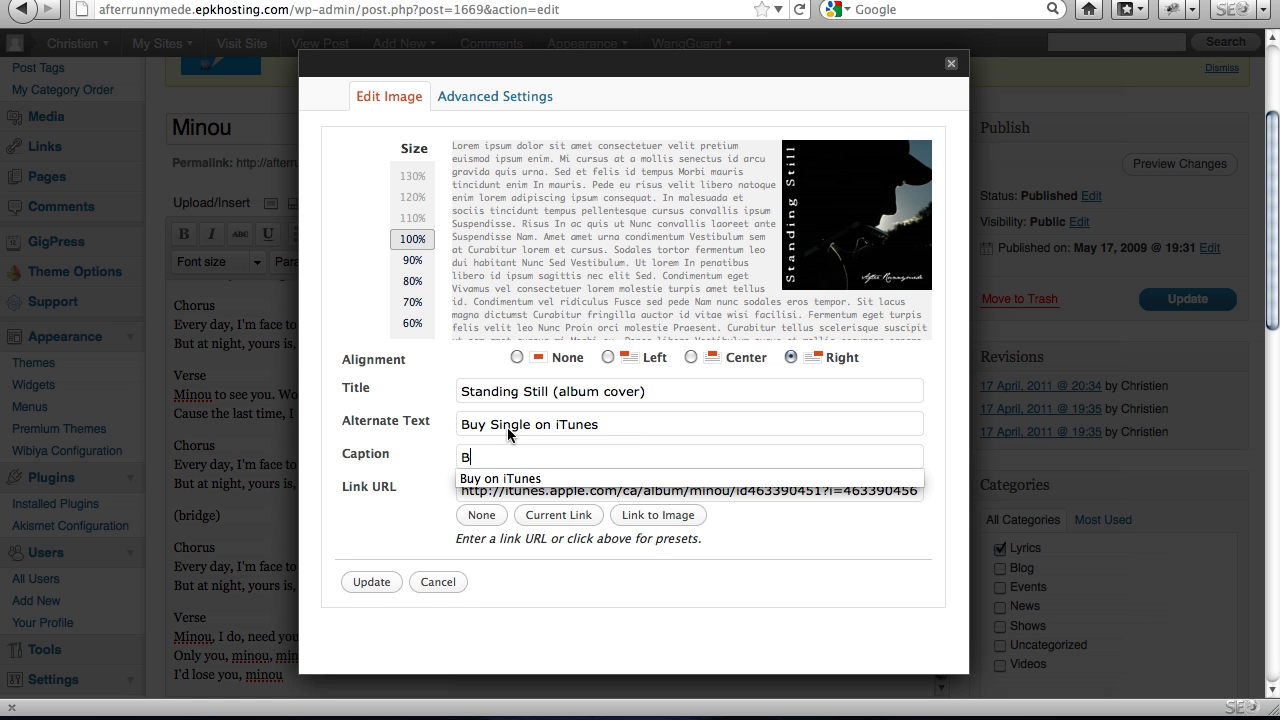
type("uy")
key("Down")
key("Tab")
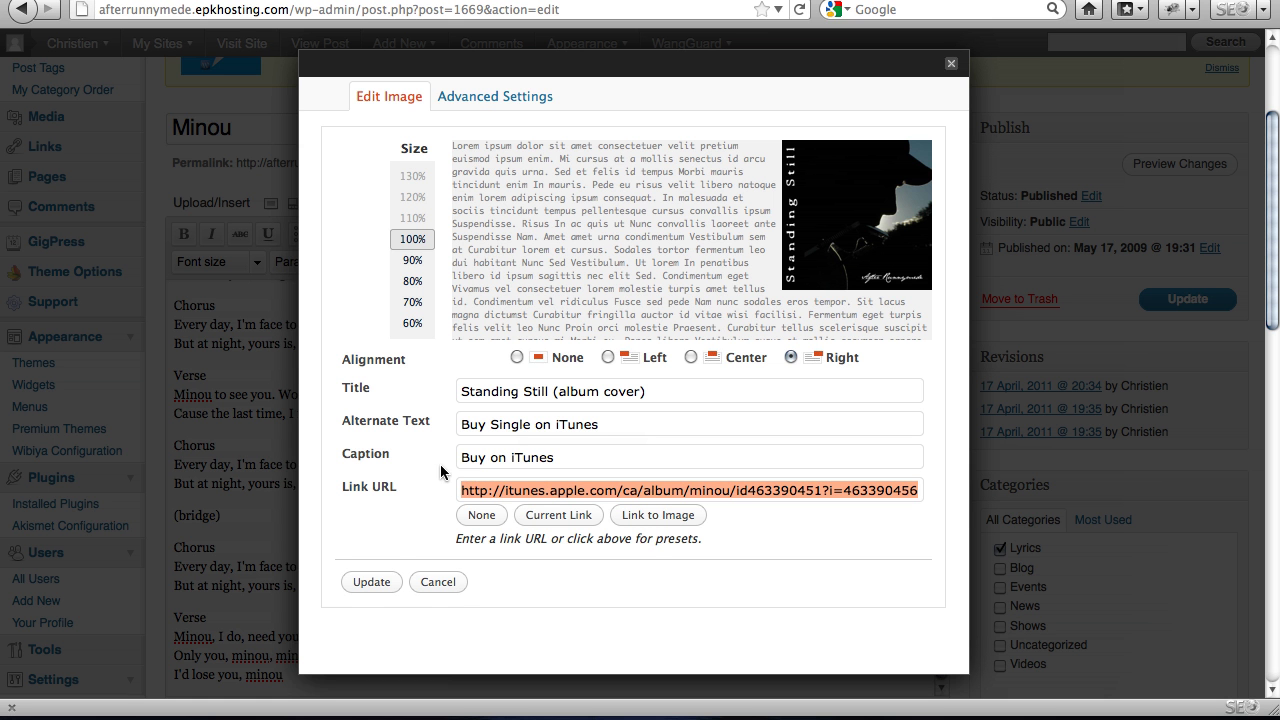
left_click(376, 582)
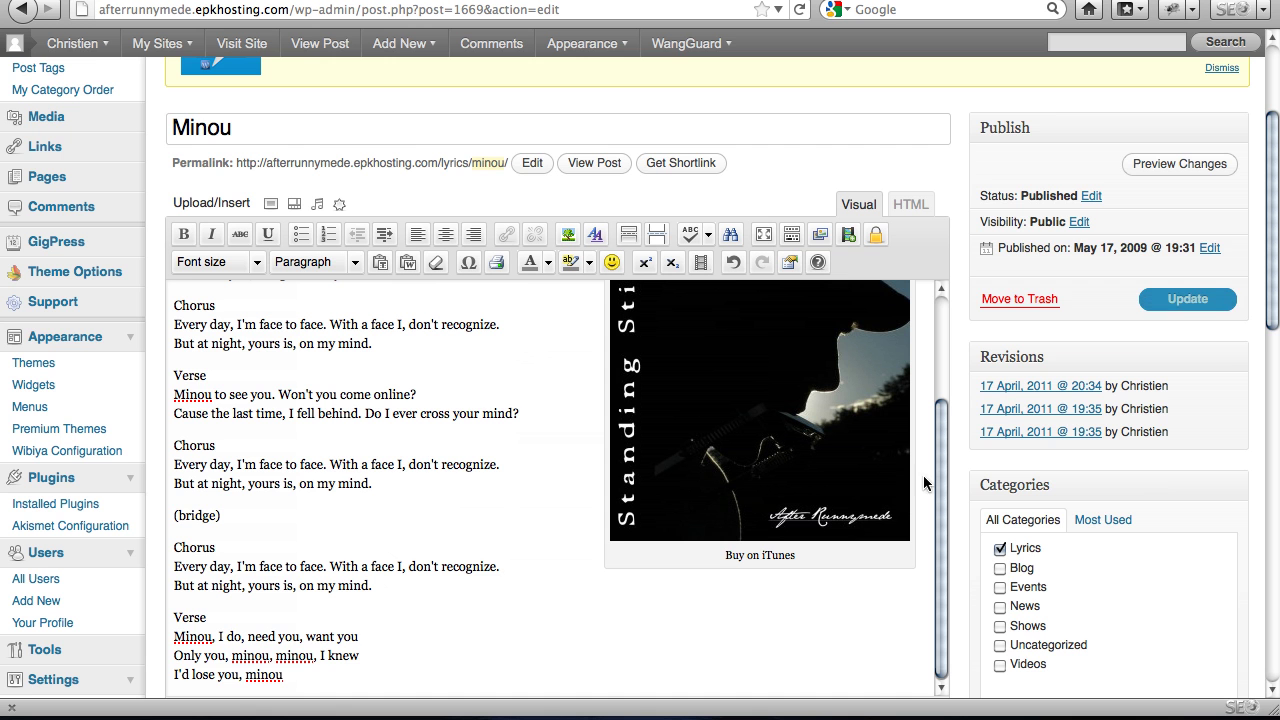
- Finish the writer line in the Excerpt and check Minou's track length in iTunes
scroll(1005, 400, "down", 1)
scroll(1003, 392, "down", 2)
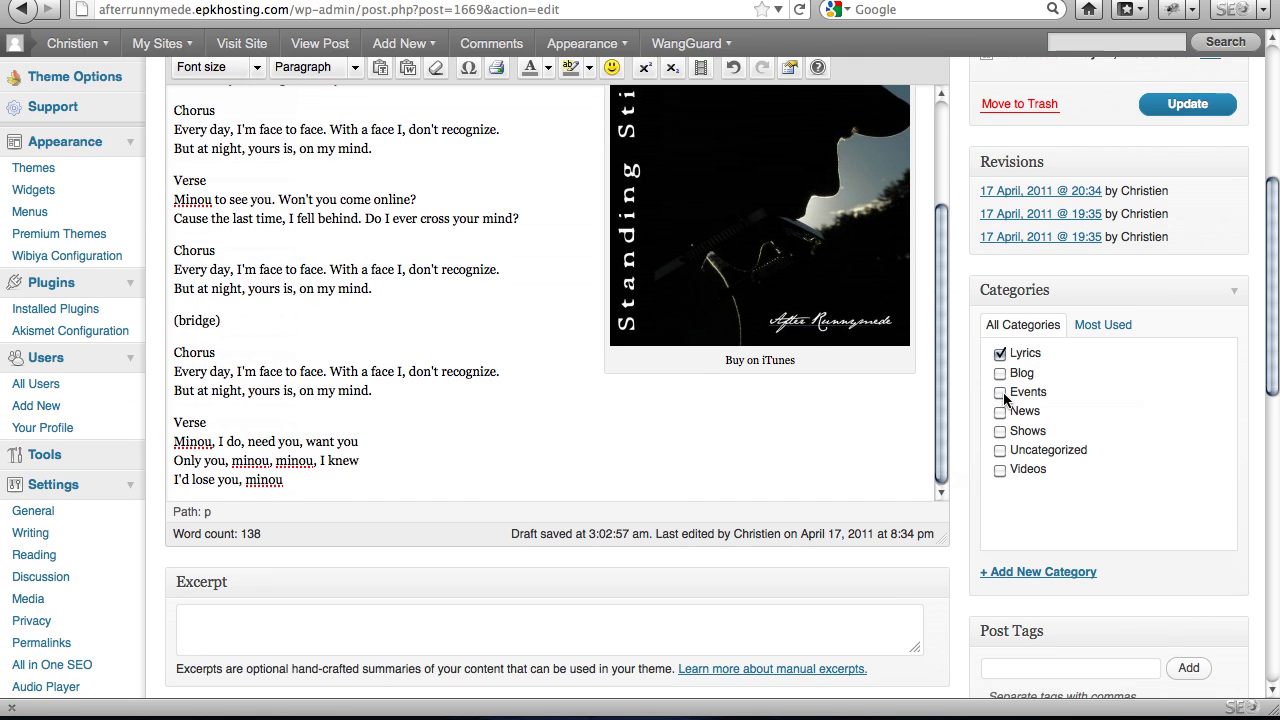
scroll(1003, 392, "down", 2)
scroll(741, 407, "down", 1)
type("Written by Christien P")
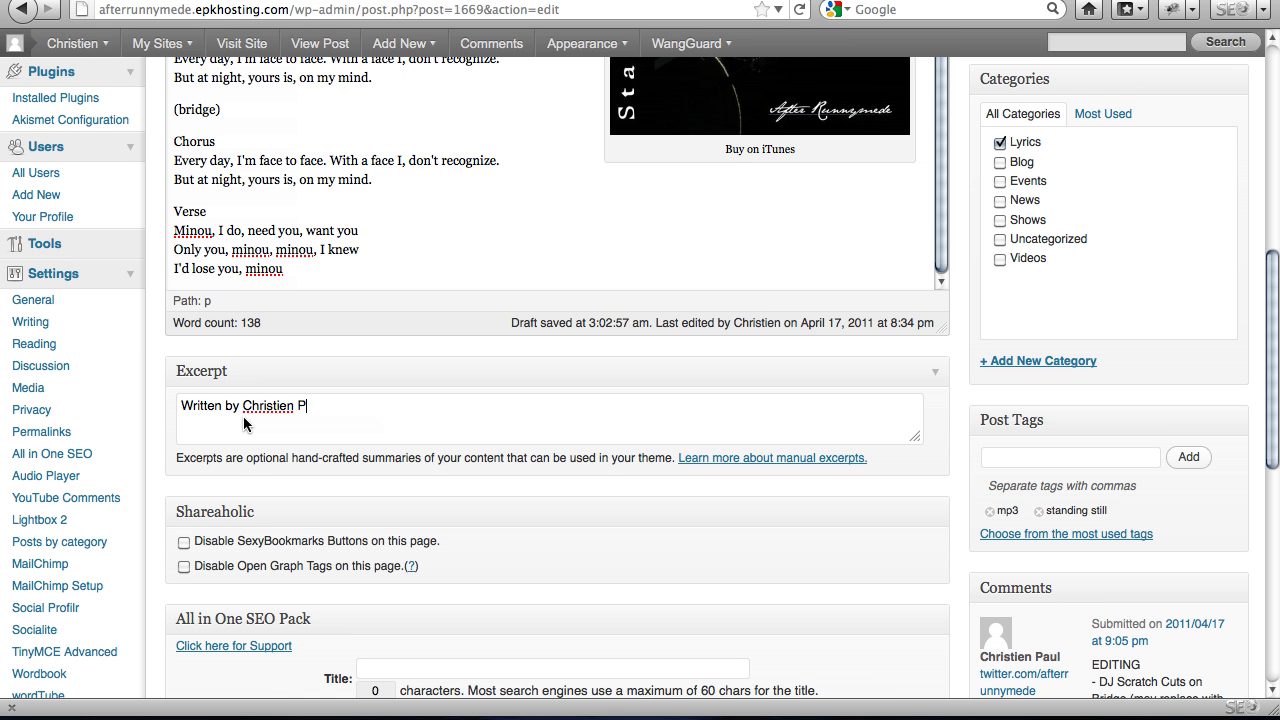
type("aul")
key("Return")
key("super+Tab")
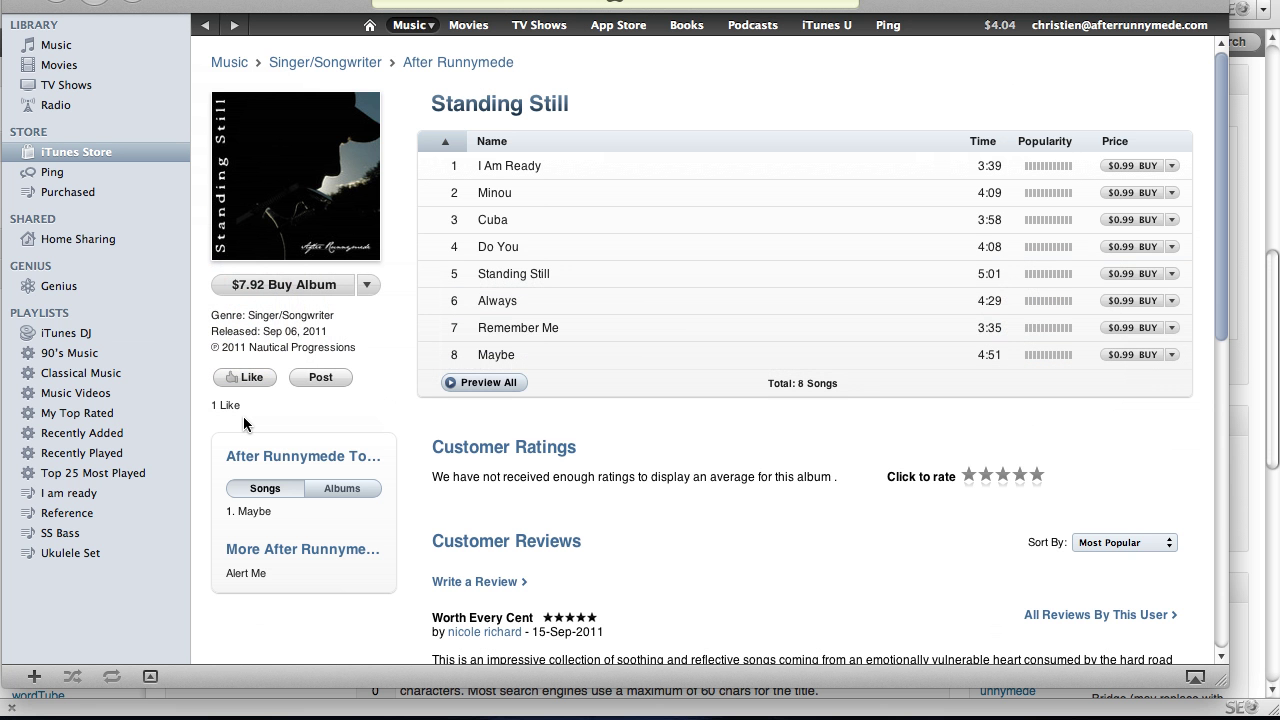
key("super+Tab")
- Add excerpt lines for 4:09, 'Produced by Lake Curry and Christien Paul', and the Standing Still release
type("4")
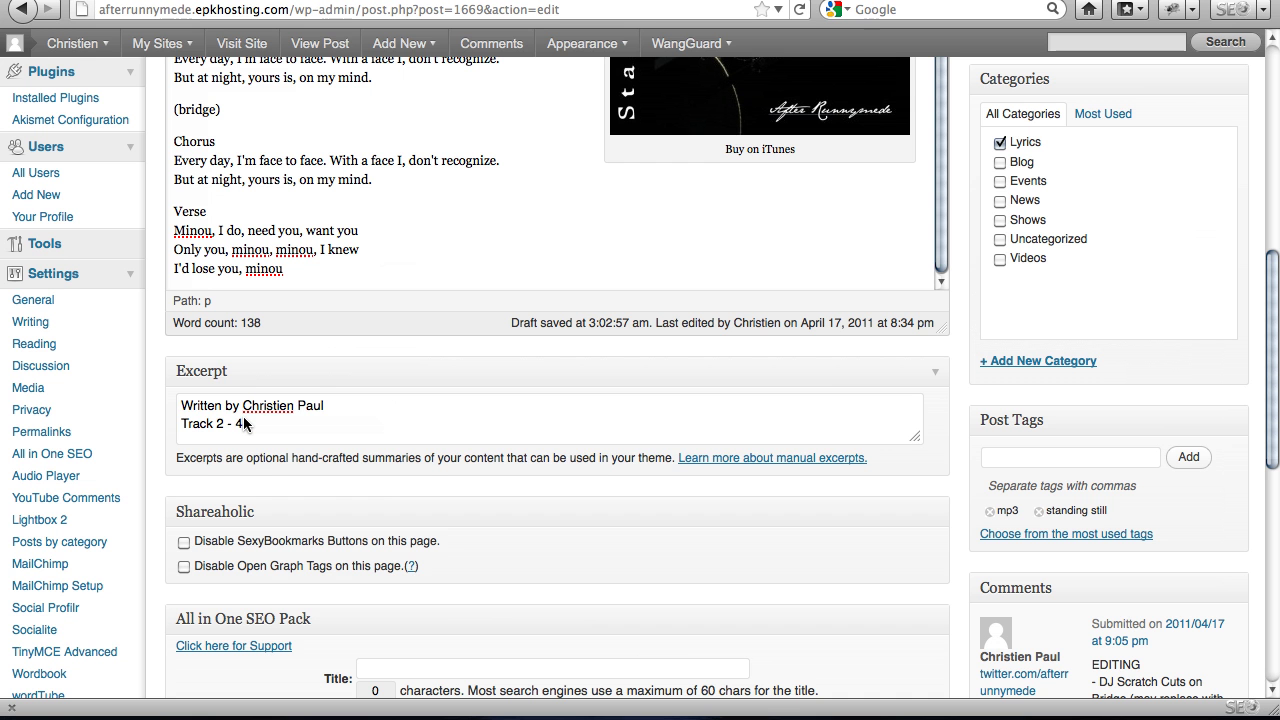
type(":09")
key("Return")
key("Return")
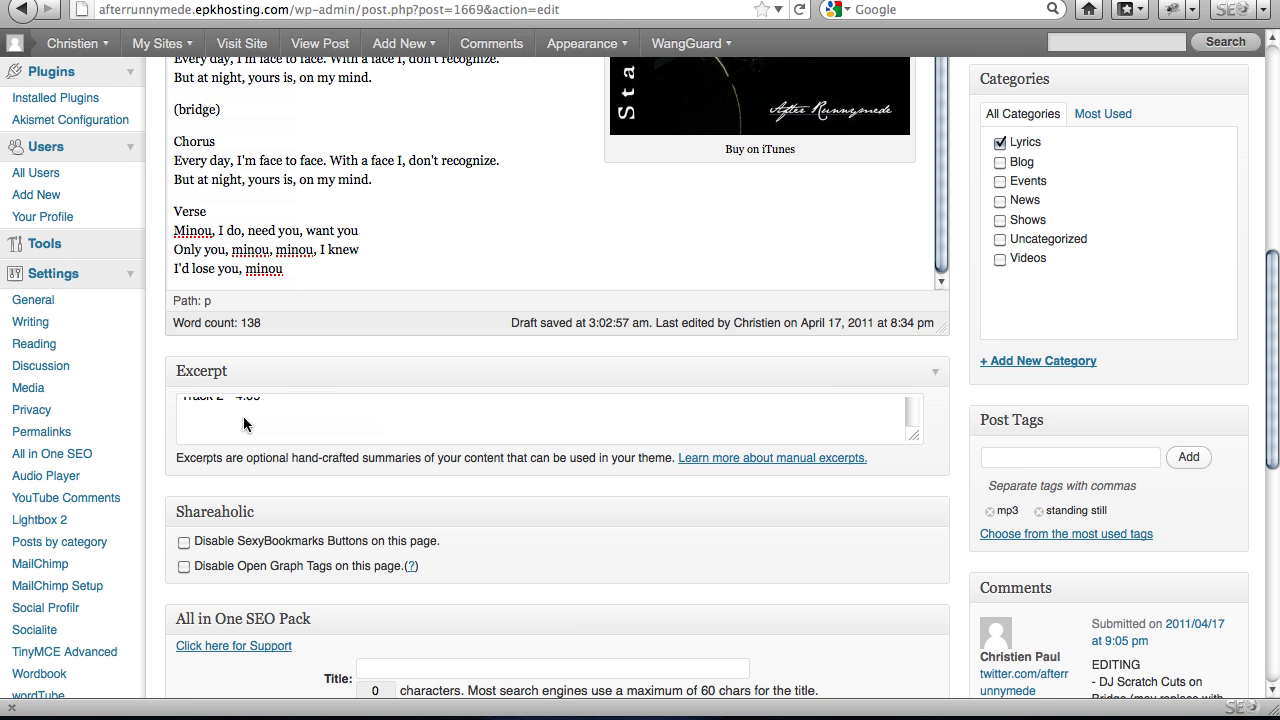
type("Produced by ")
type("Lake Curry and Christien Pa")
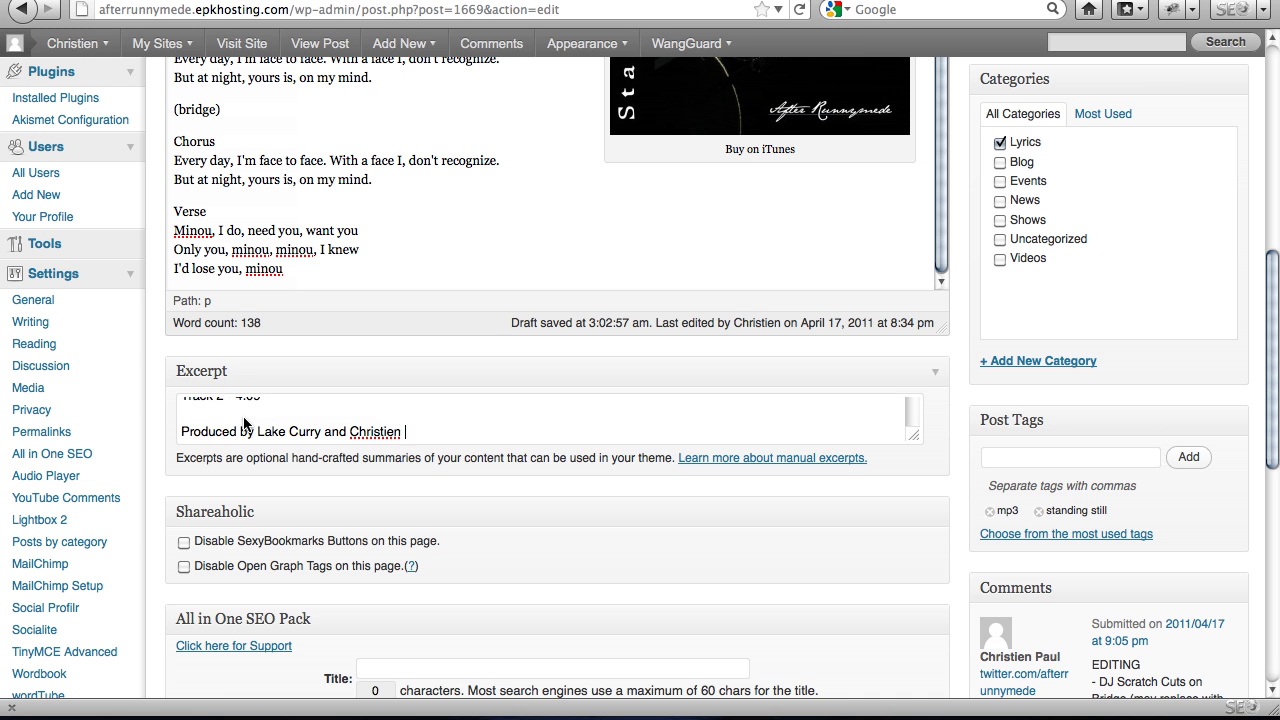
type("ul")
key("Return")
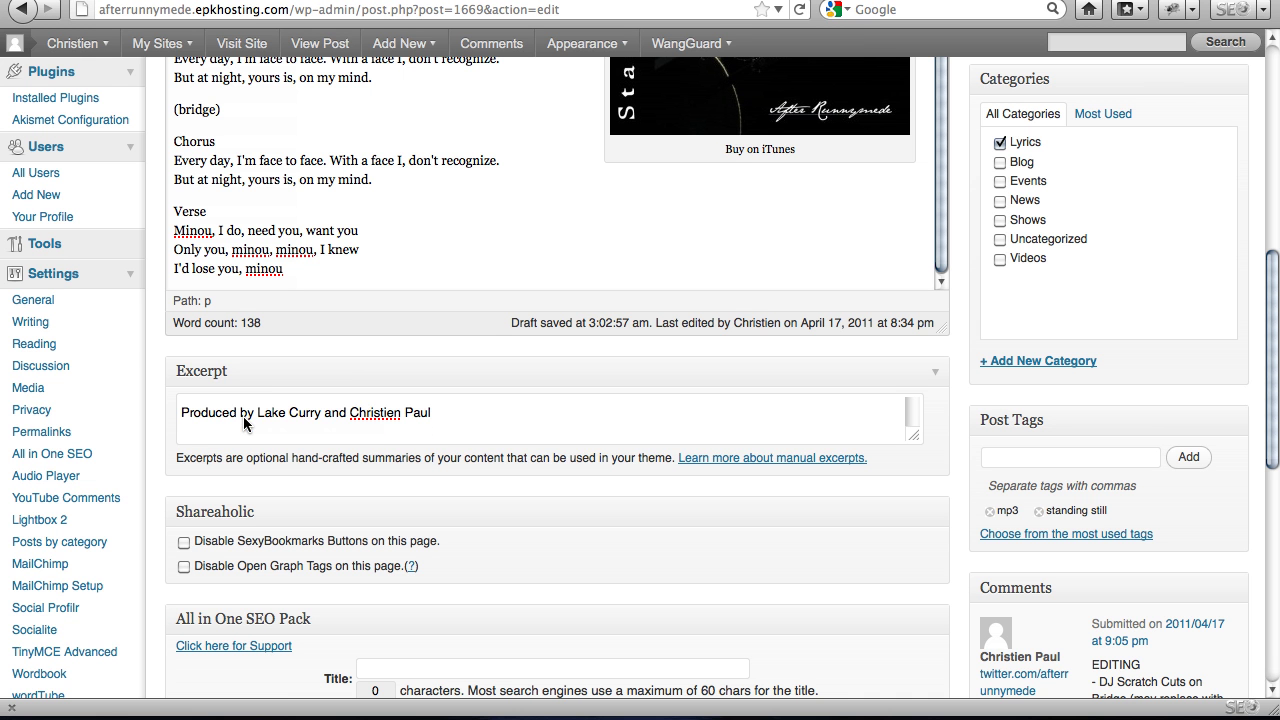
type("Released on the album \"Standing Still")
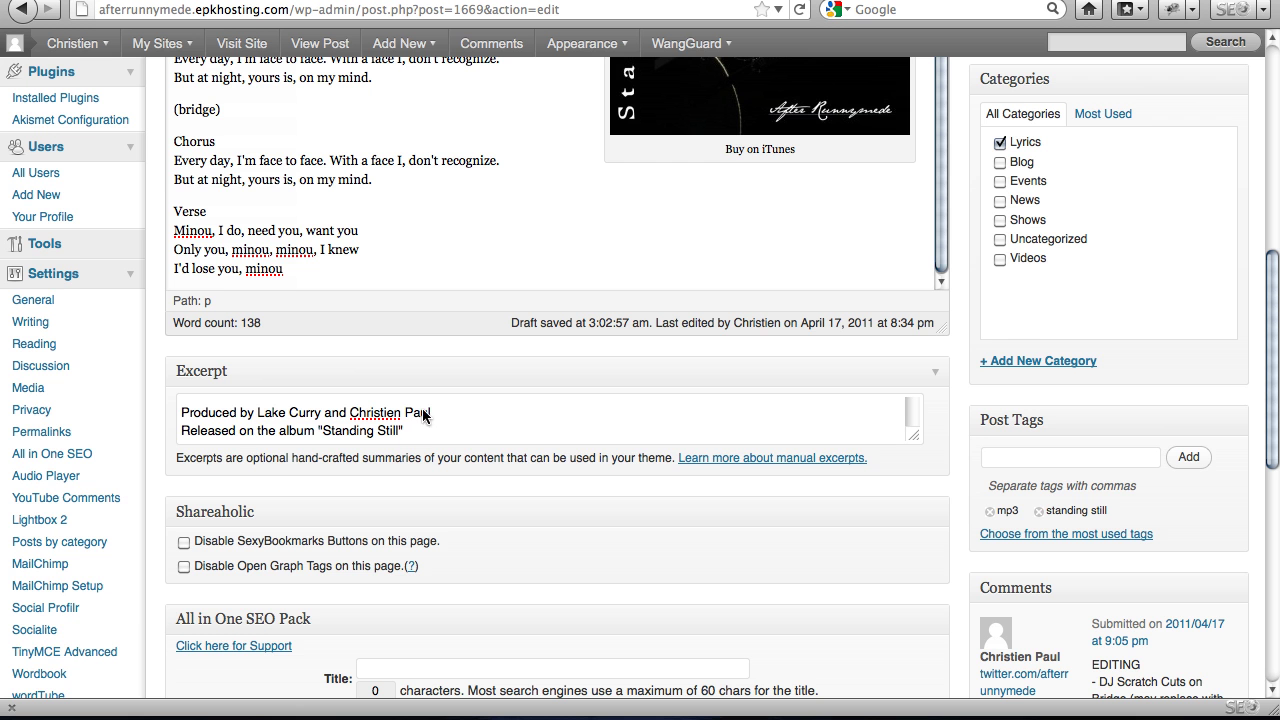
scroll(964, 446, "up", 5)
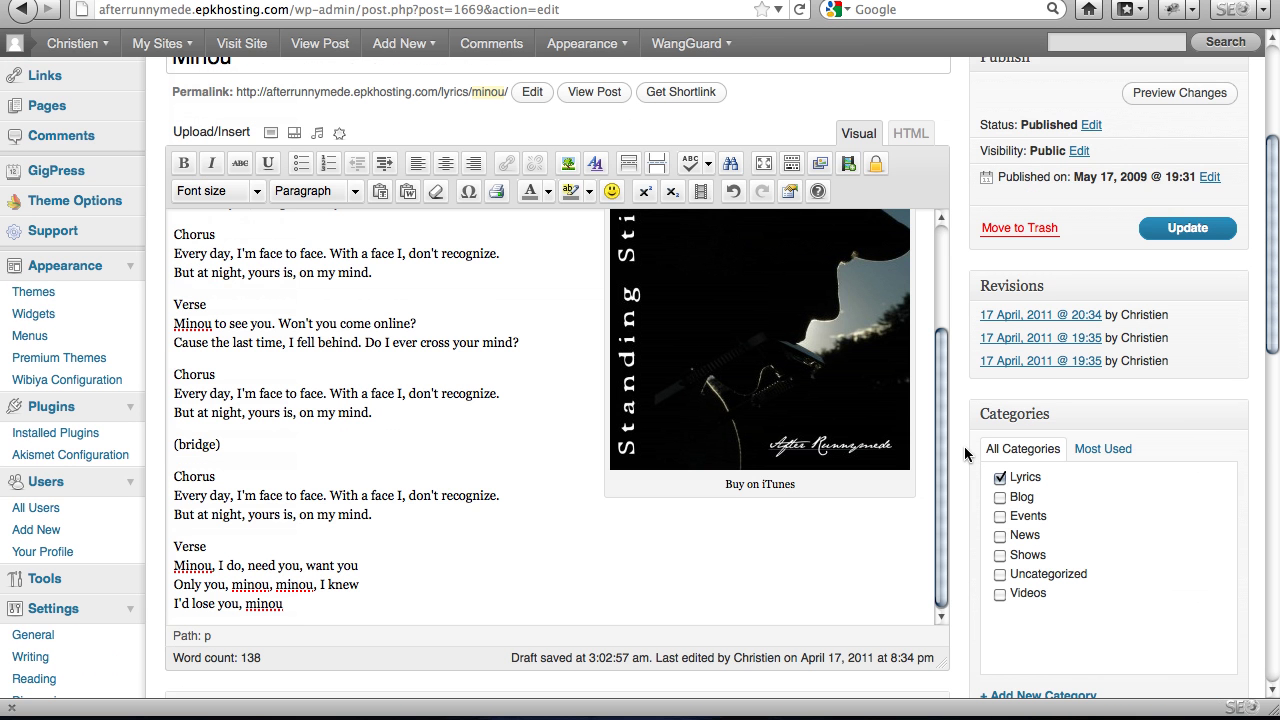
- Update the Minou post and reload the Lyrics listing to verify its cover and credits
left_click(1218, 230)
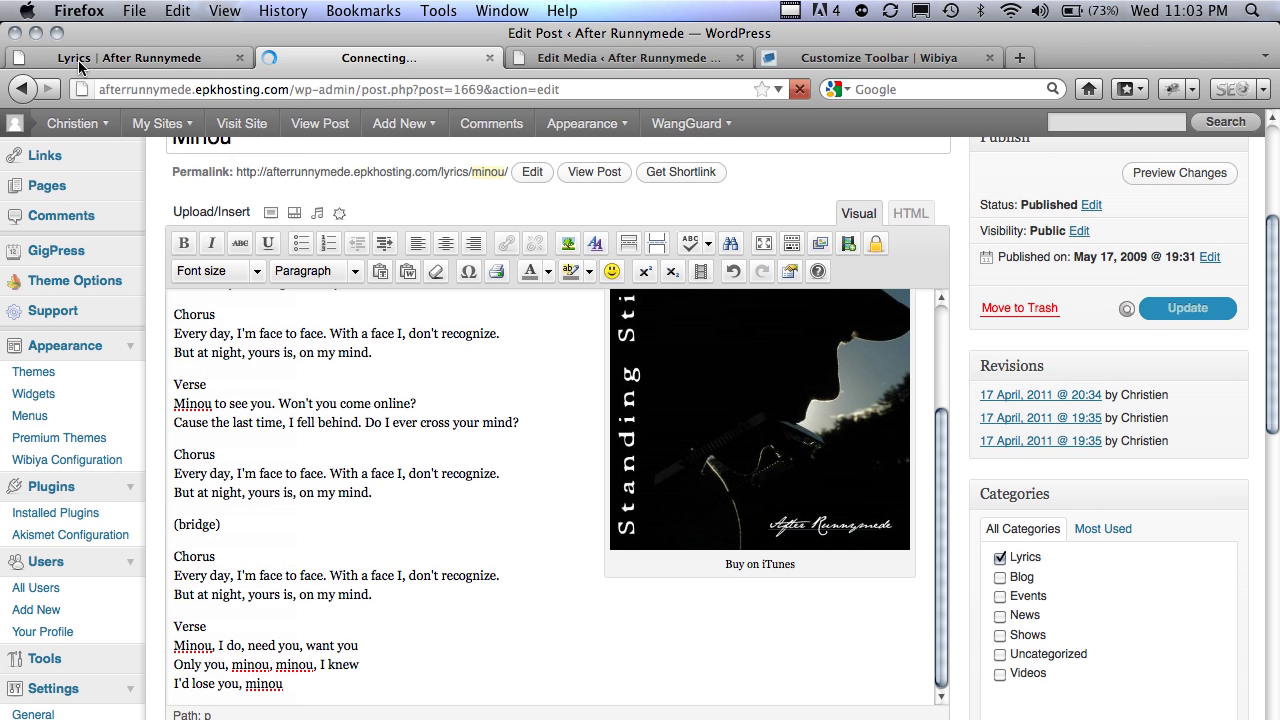
left_click(79, 60)
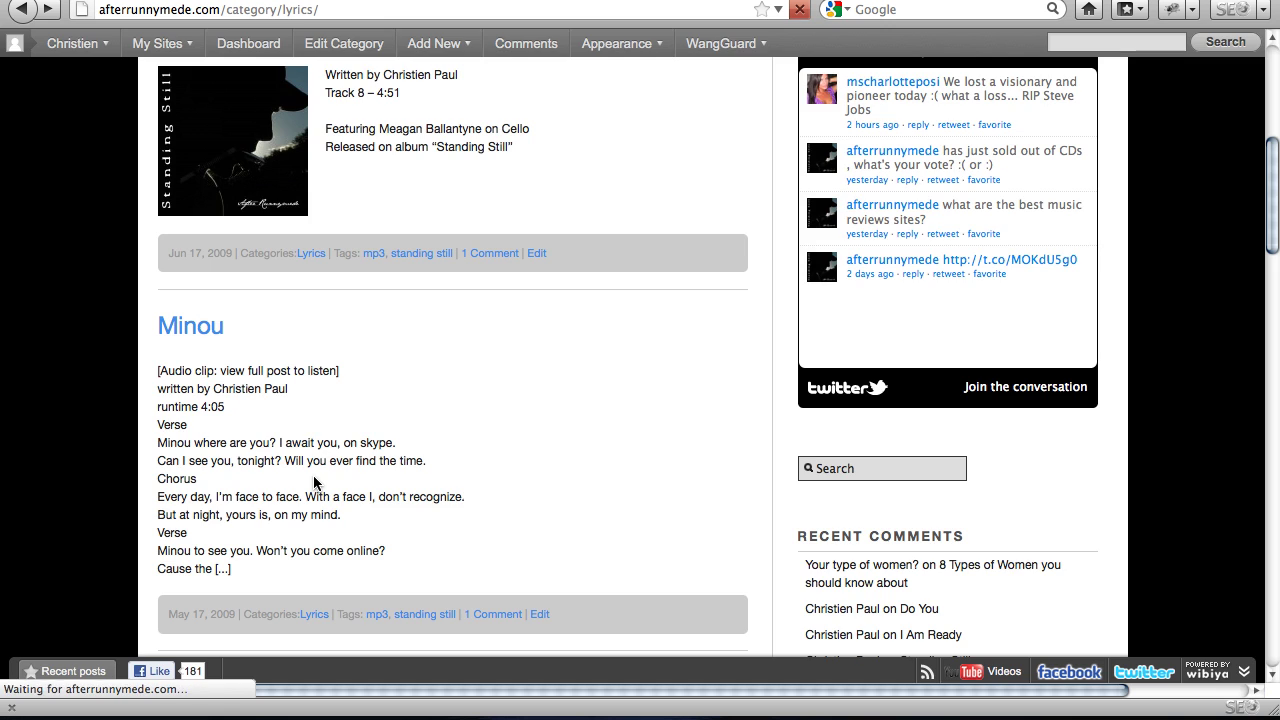
scroll(313, 476, "down", 10)
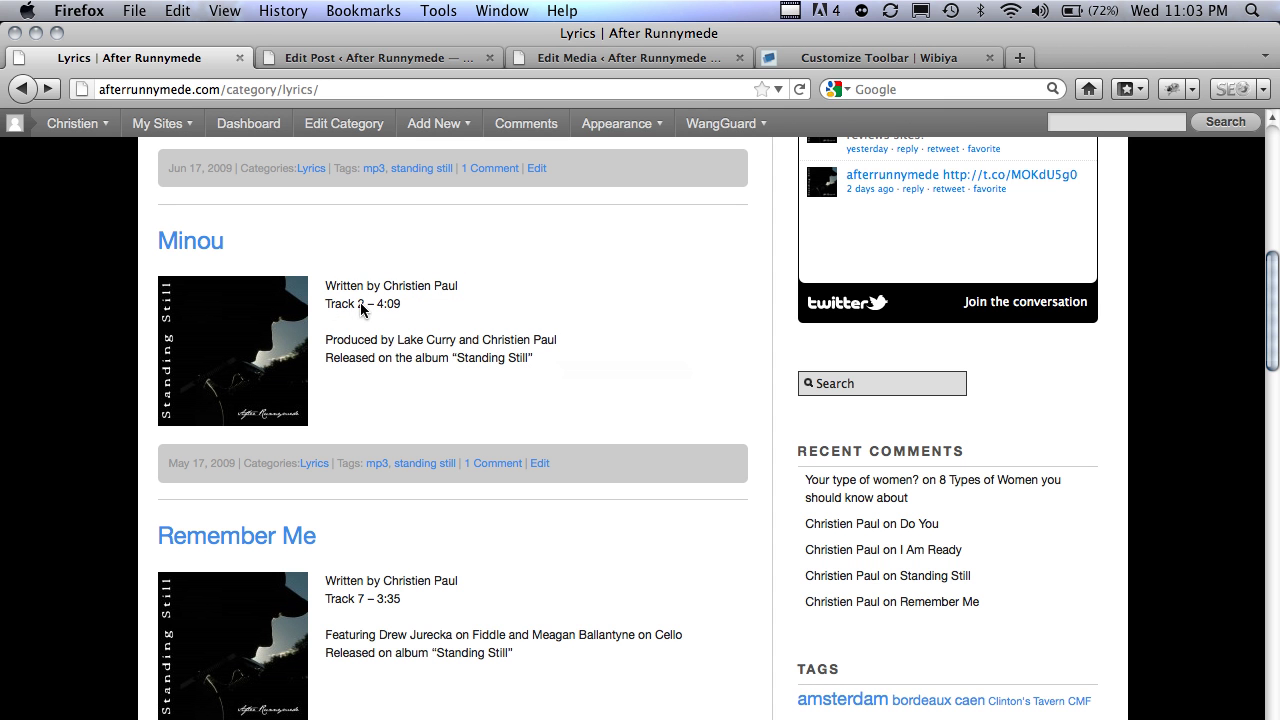
key("super+r")
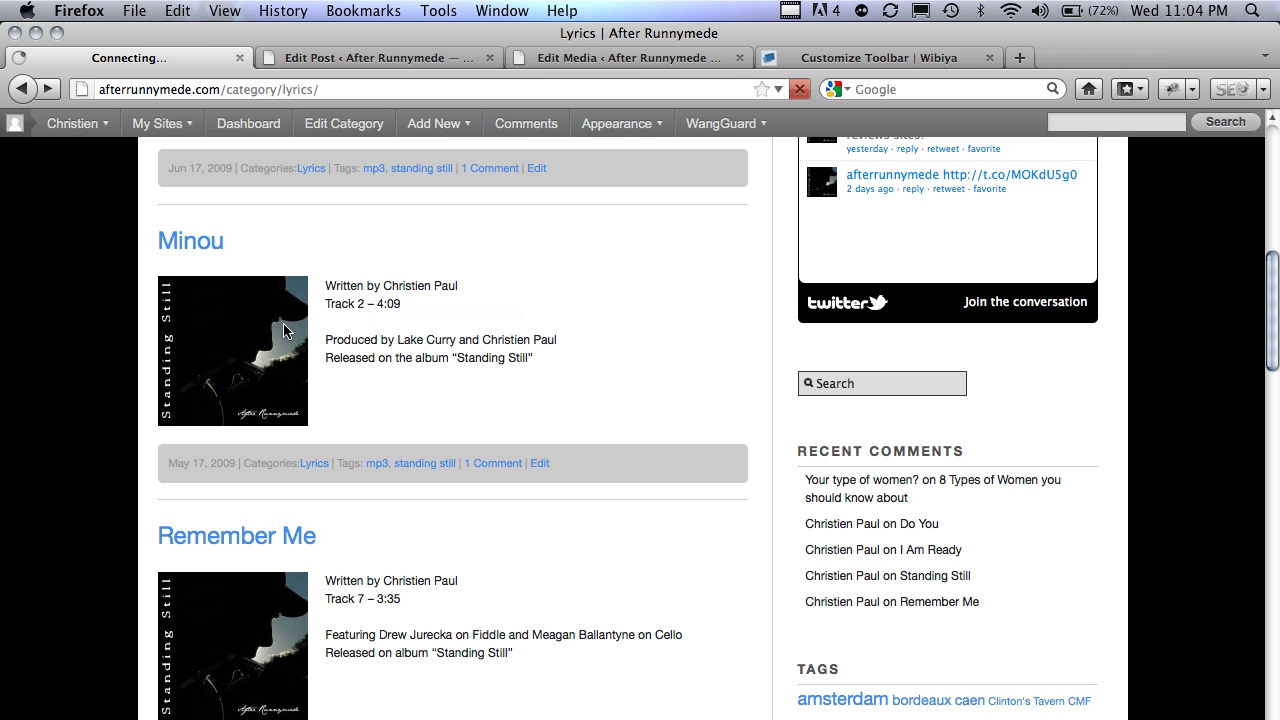